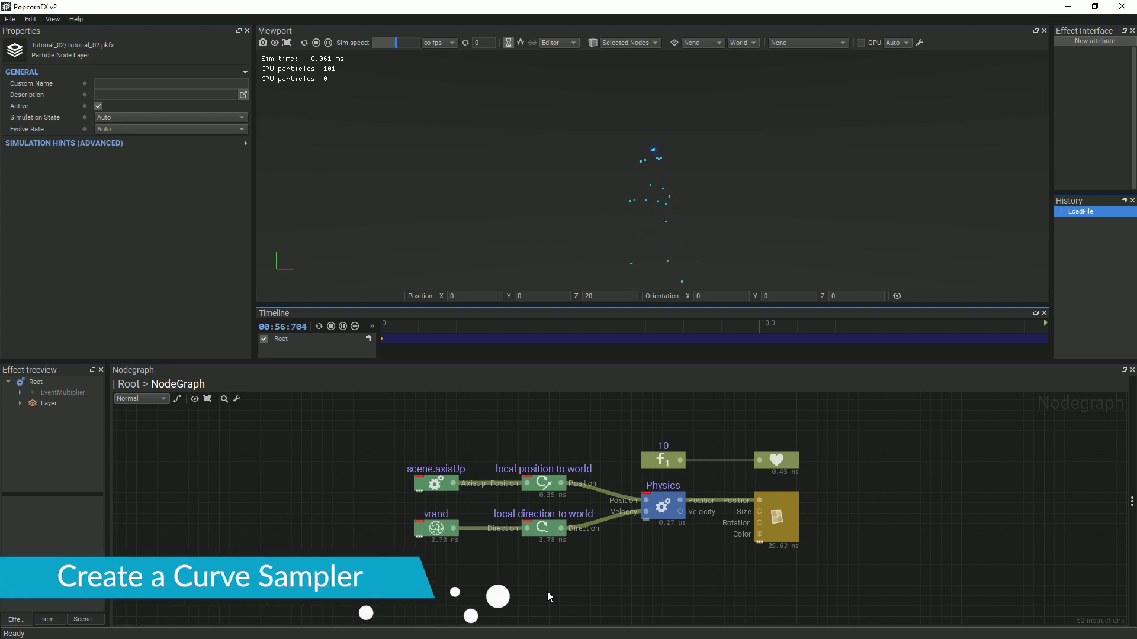
- Add a Curve sampler node to the graph and name it ColorCurve
{"action": "right_click", "coordinate": [547, 597]}
{"action": "type", "text": "cu"}
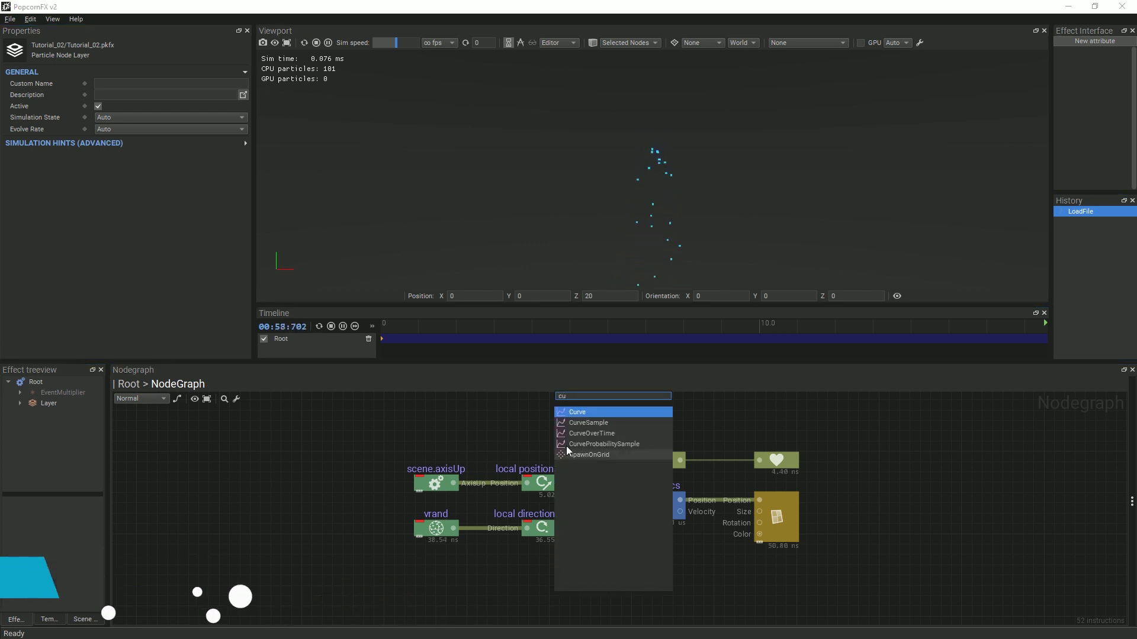
{"action": "key", "text": "Return"}
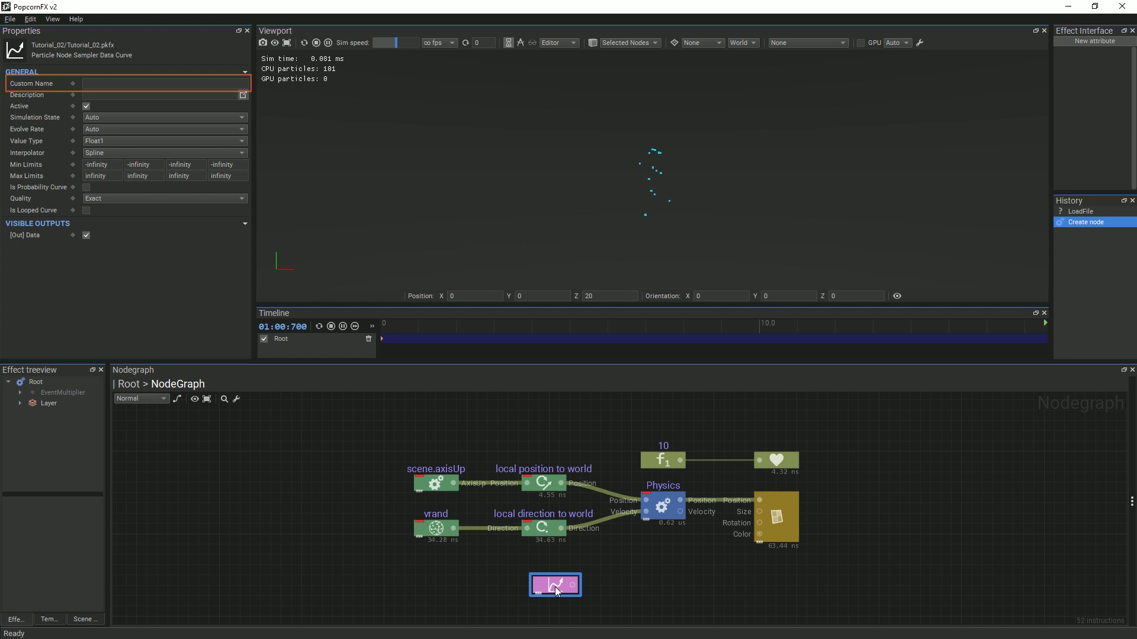
{"action": "left_click_drag", "start_coordinate": [555, 587], "coordinate": [548, 582]}
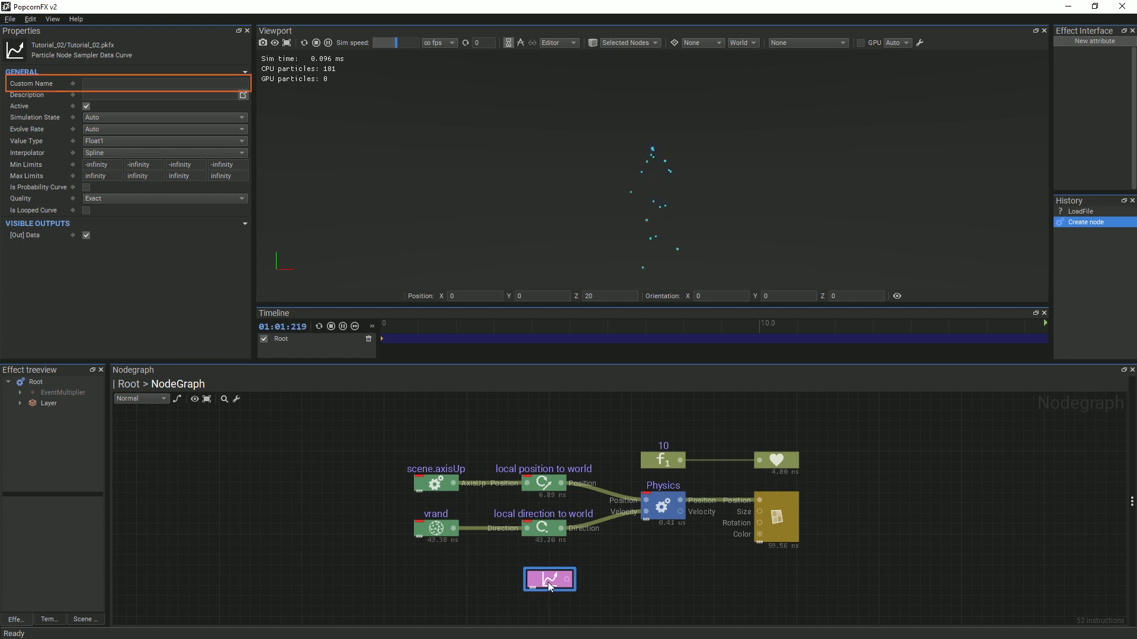
{"action": "left_click", "coordinate": [189, 85]}
{"action": "type", "text": "Color"}
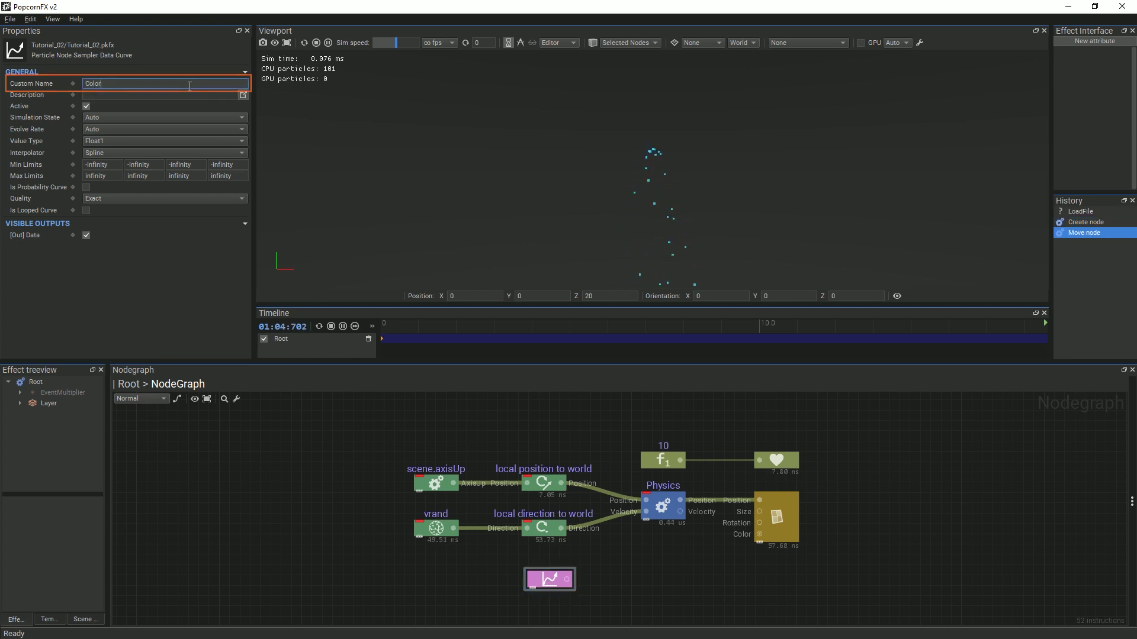
{"action": "type", "text": "Curve"}
{"action": "key", "text": "Return"}
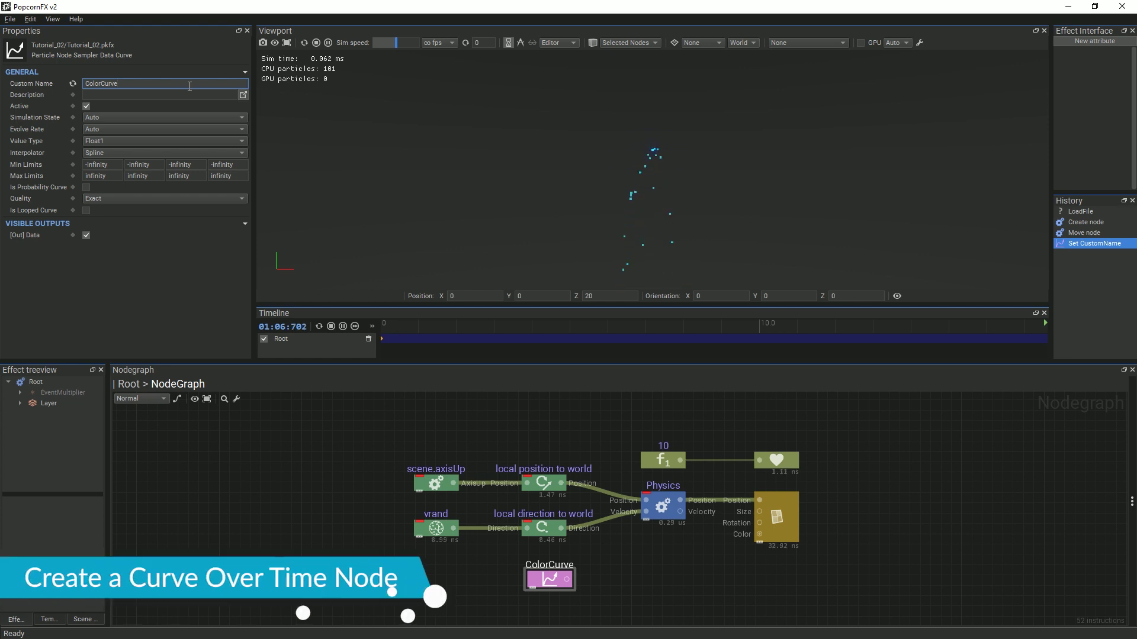
- Add a CurveOverTime node feeding particle Color, with ColorCurve wired into its Curve input
{"action": "right_click", "coordinate": [665, 575]}
{"action": "type", "text": "c"}
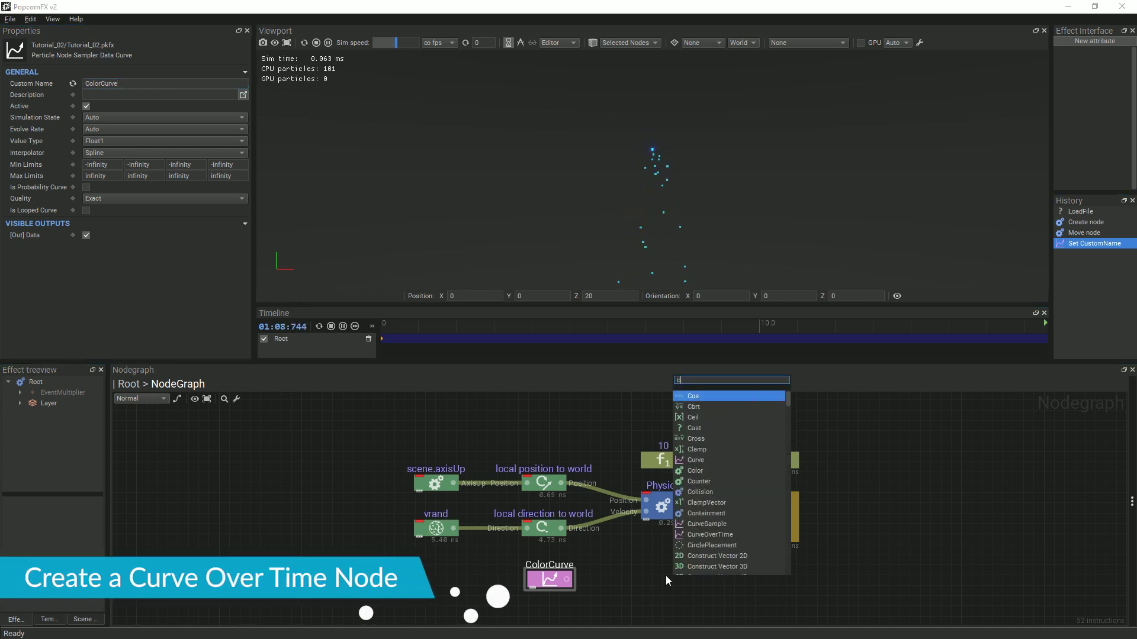
{"action": "type", "text": "u"}
{"action": "left_click", "coordinate": [695, 418]}
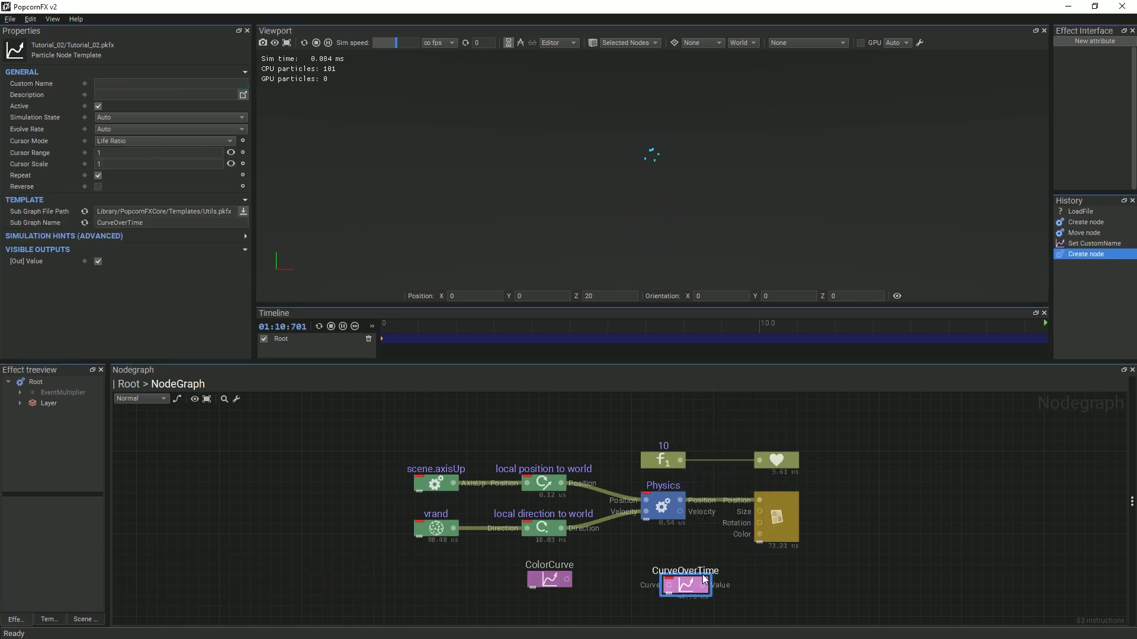
{"action": "left_click_drag", "start_coordinate": [711, 585], "coordinate": [756, 536]}
{"action": "left_click_drag", "start_coordinate": [690, 586], "coordinate": [668, 582]}
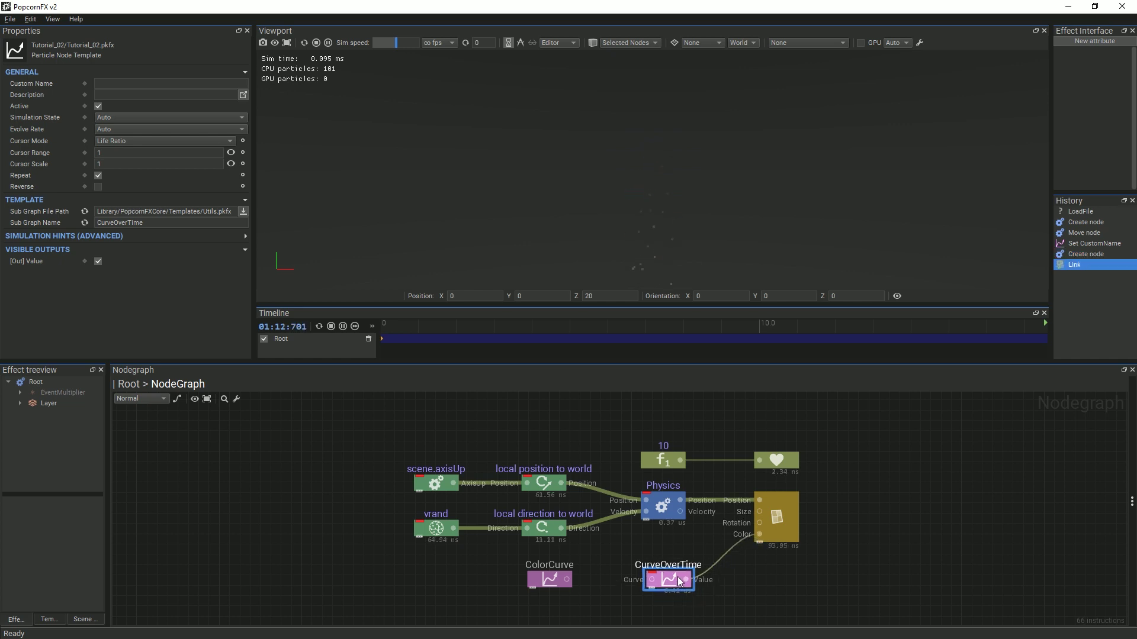
{"action": "left_click_drag", "start_coordinate": [568, 580], "coordinate": [646, 580]}
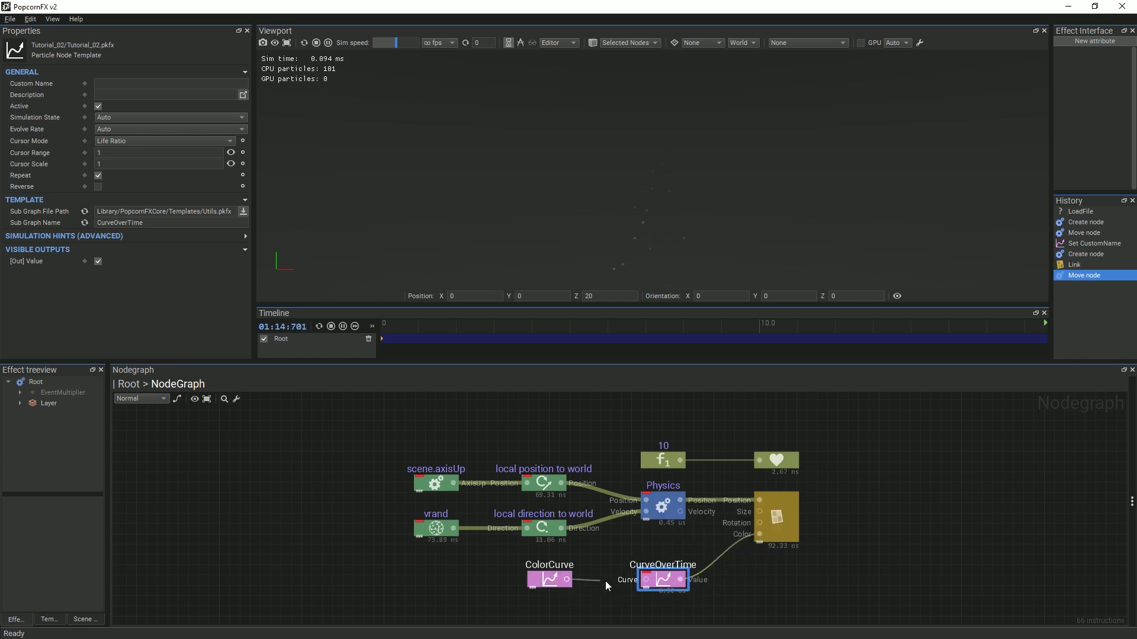
{"action": "left_click", "coordinate": [786, 587]}
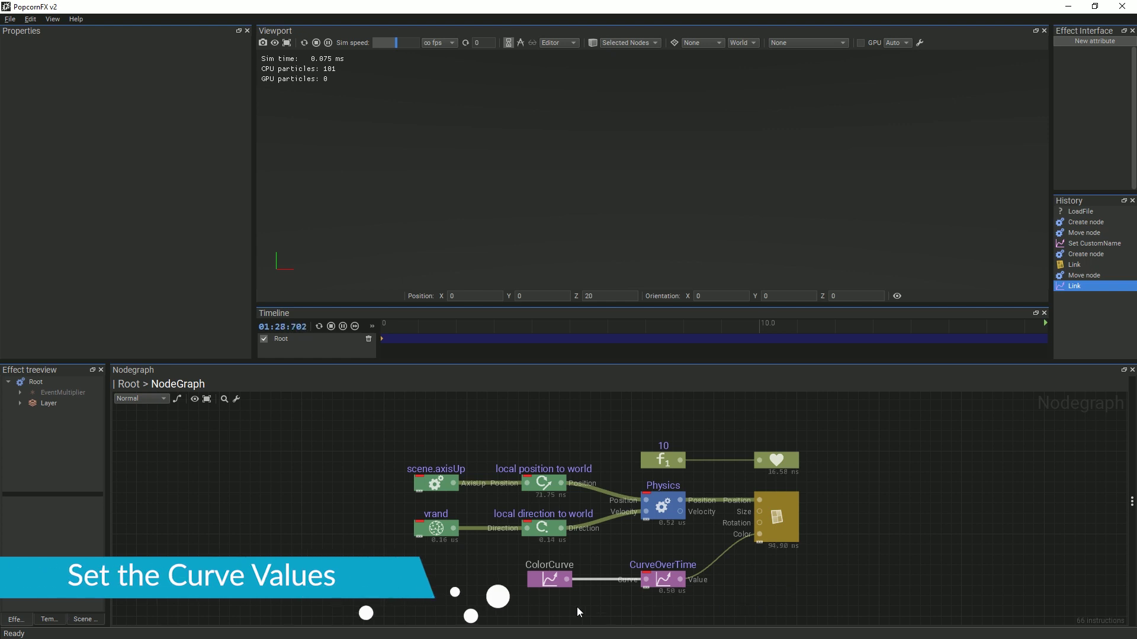
- Open ColorCurve's curve editor and set the first key's value to 1
{"action": "double_click", "coordinate": [549, 580]}
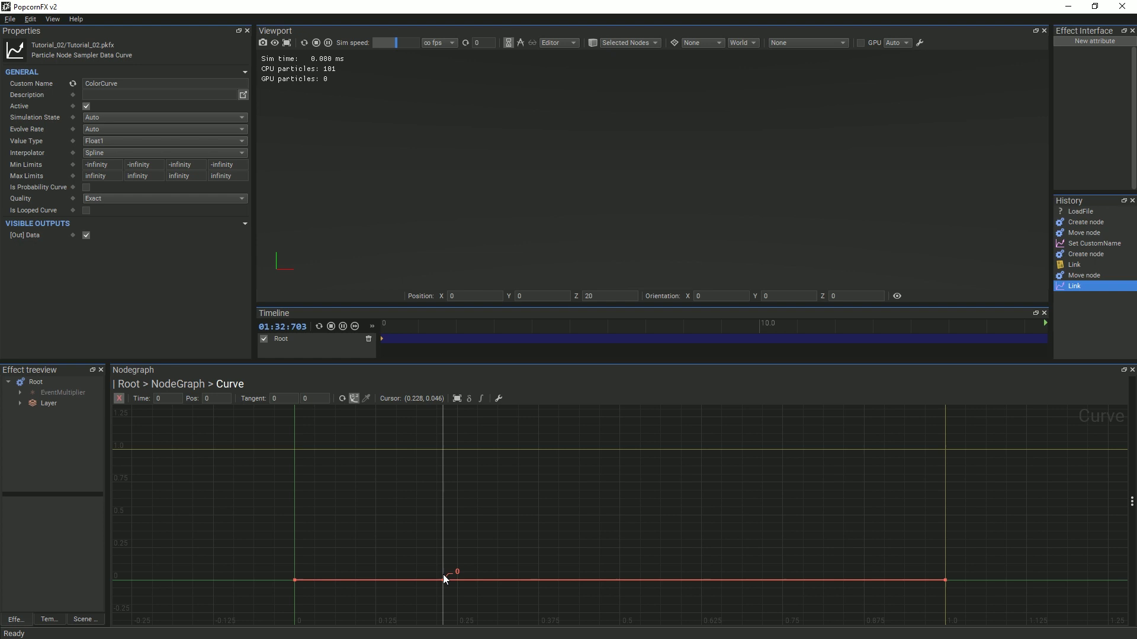
{"action": "mouse_move", "coordinate": [293, 579]}
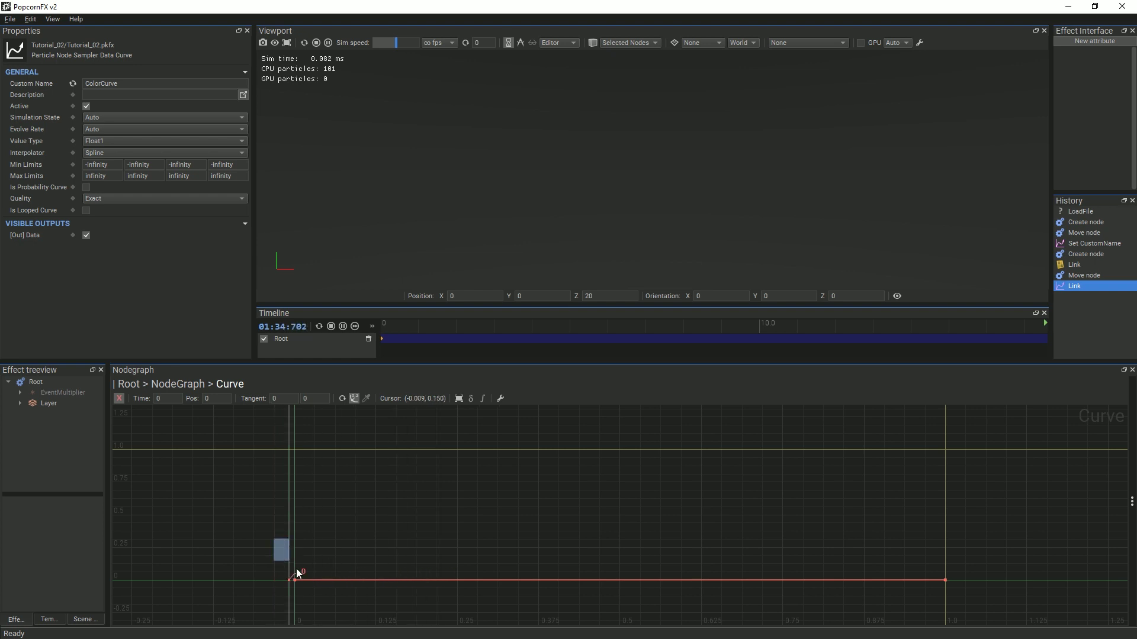
{"action": "left_click_drag", "start_coordinate": [273, 540], "coordinate": [319, 598]}
{"action": "double_click", "coordinate": [206, 398]}
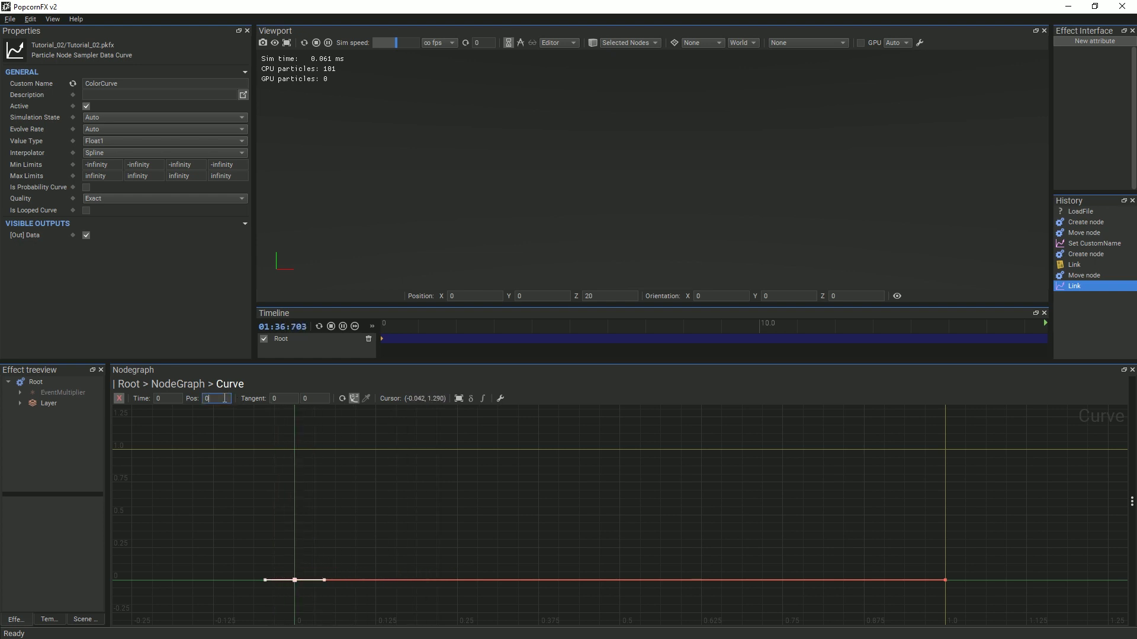
{"action": "type", "text": "1"}
{"action": "key", "text": "Return"}
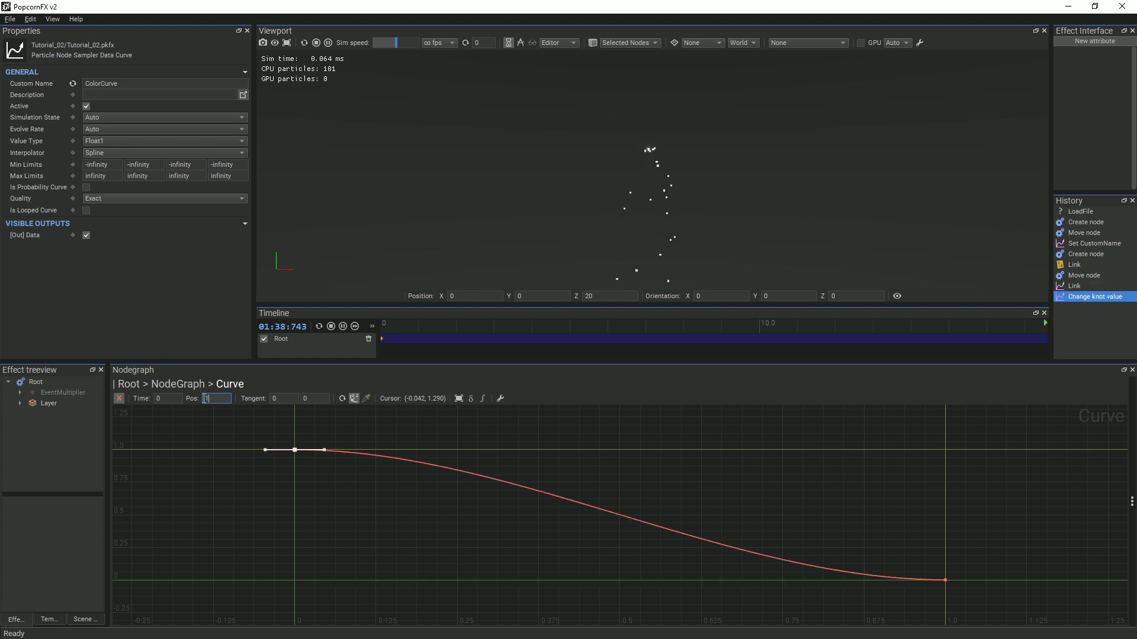
{"action": "left_click", "coordinate": [232, 537]}
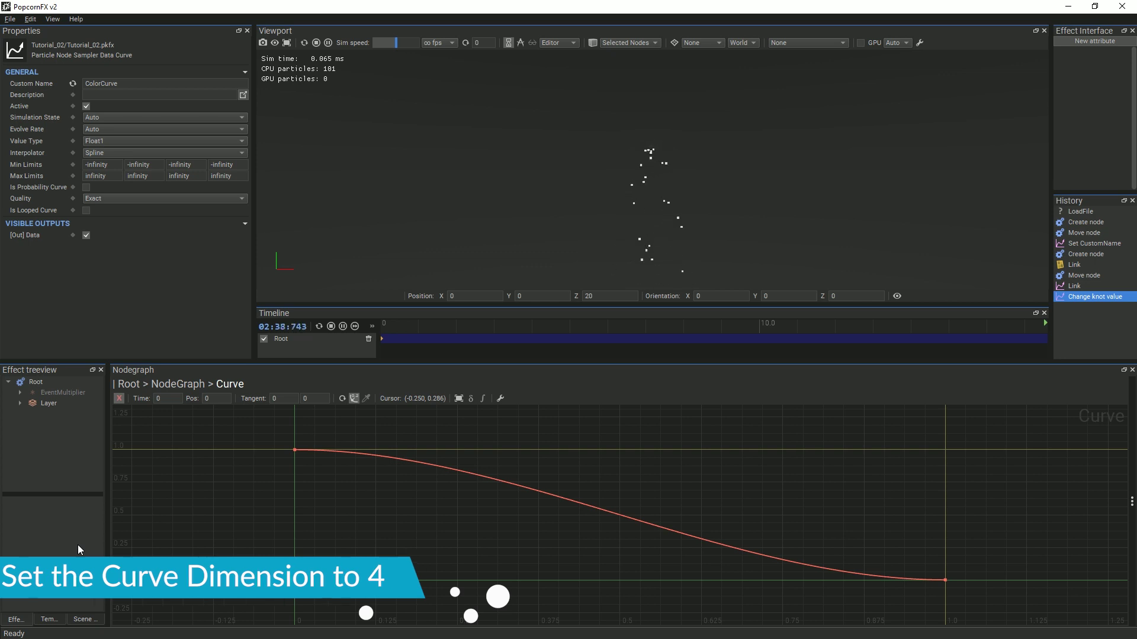
- Set ColorCurve's dimension to 4 and make its starting knots blue with alpha 255
{"action": "right_click", "coordinate": [198, 526]}
{"action": "mouse_move", "coordinate": [234, 542]}
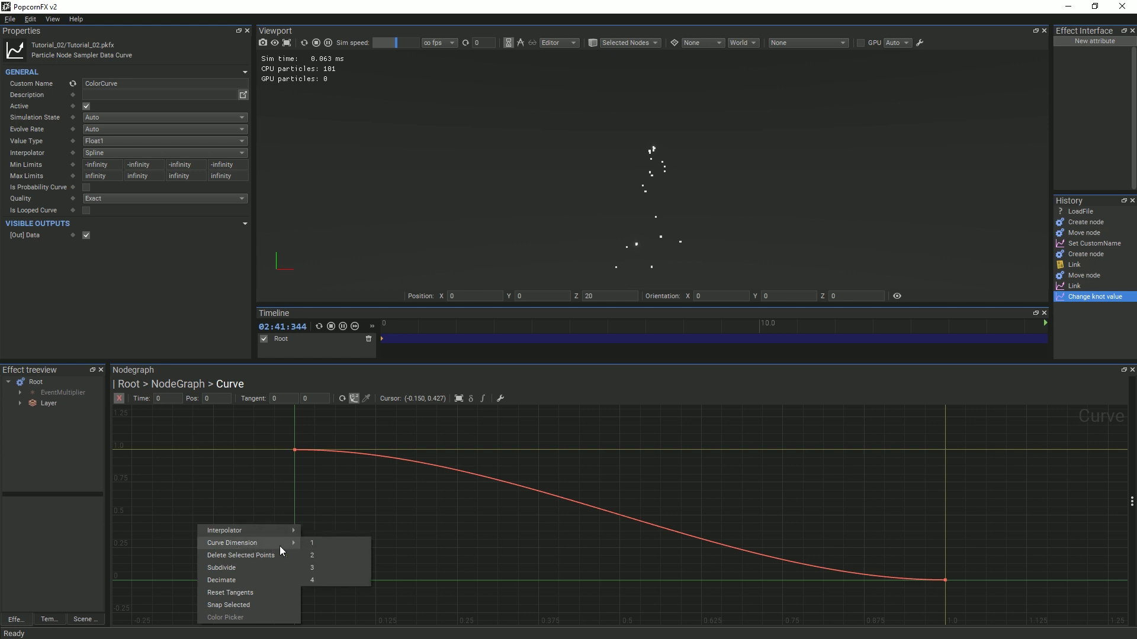
{"action": "left_click", "coordinate": [315, 579]}
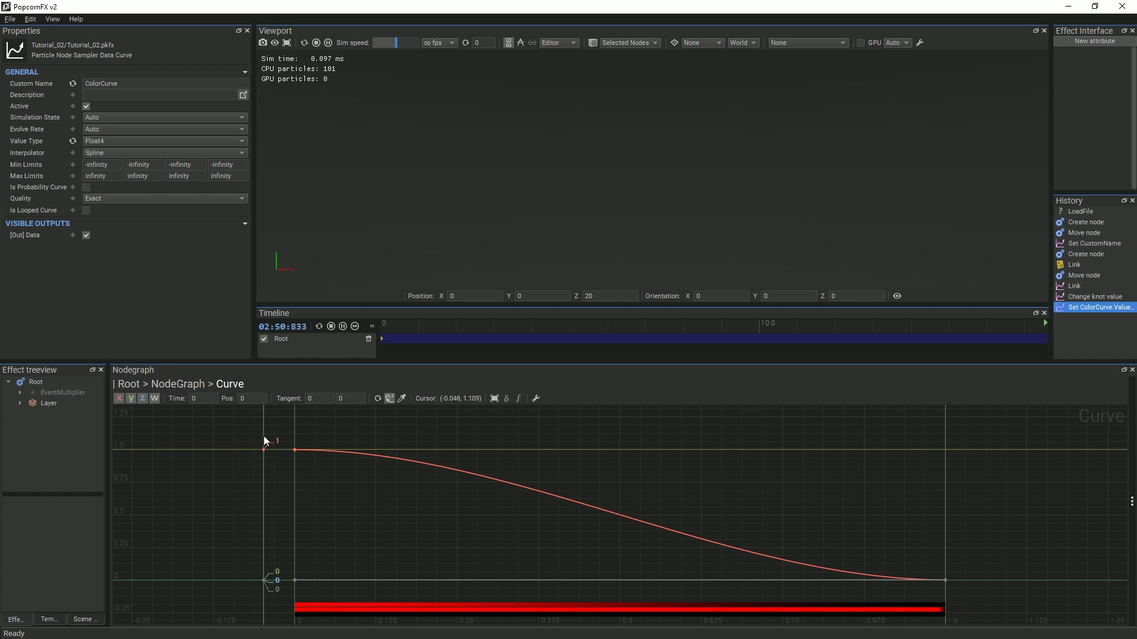
{"action": "left_click_drag", "start_coordinate": [263, 436], "coordinate": [326, 585]}
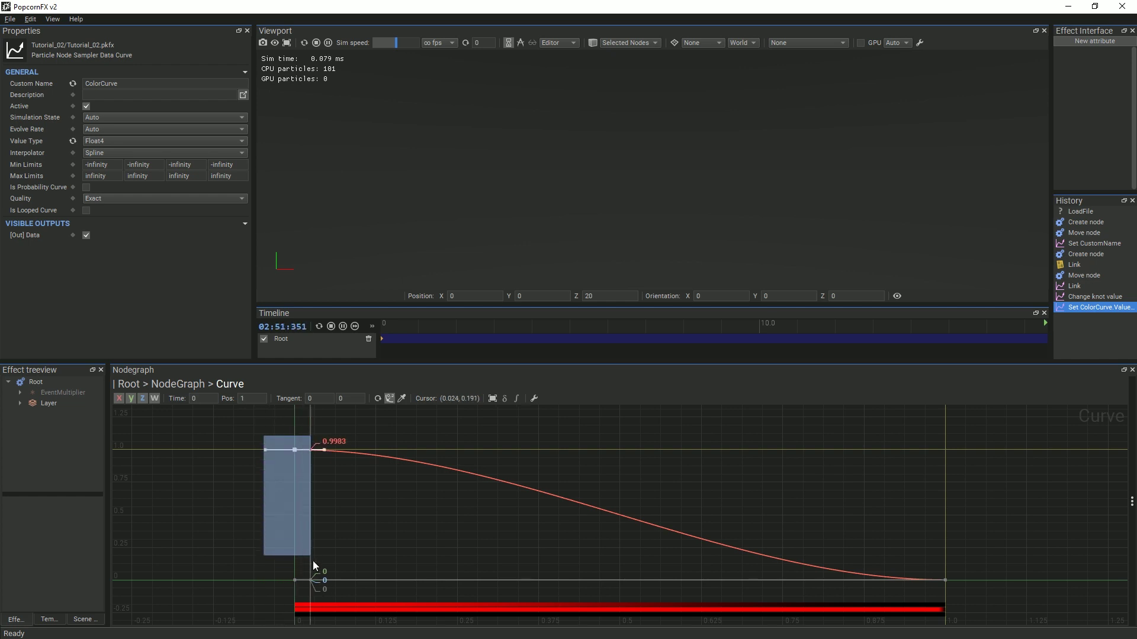
{"action": "left_click", "coordinate": [402, 399]}
{"action": "left_click_drag", "start_coordinate": [422, 247], "coordinate": [429, 231]}
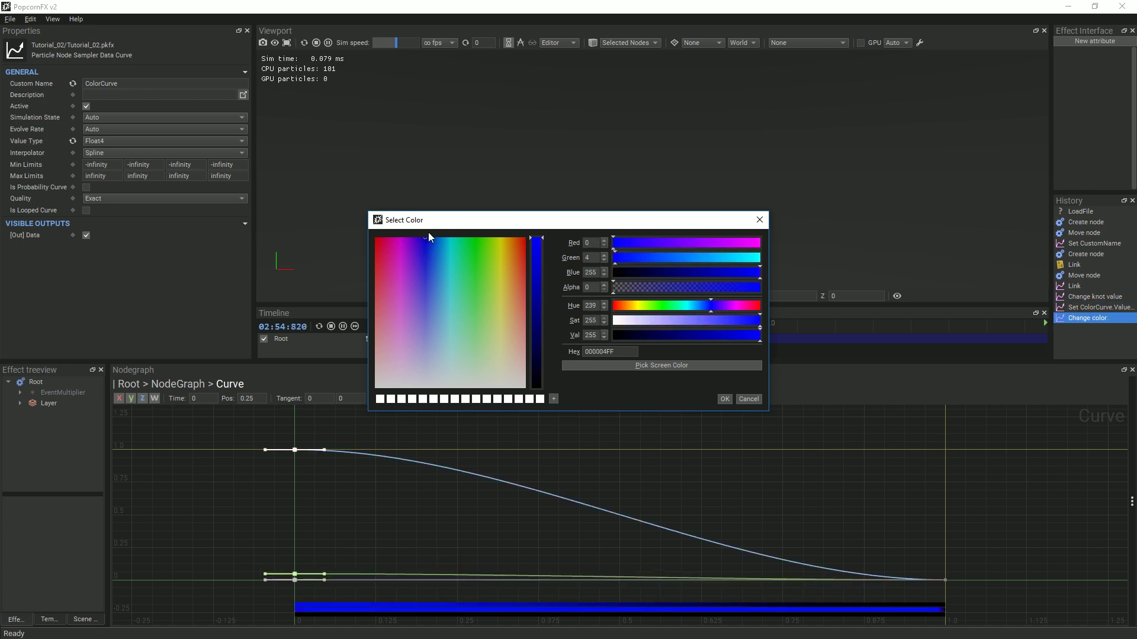
{"action": "double_click", "coordinate": [585, 287]}
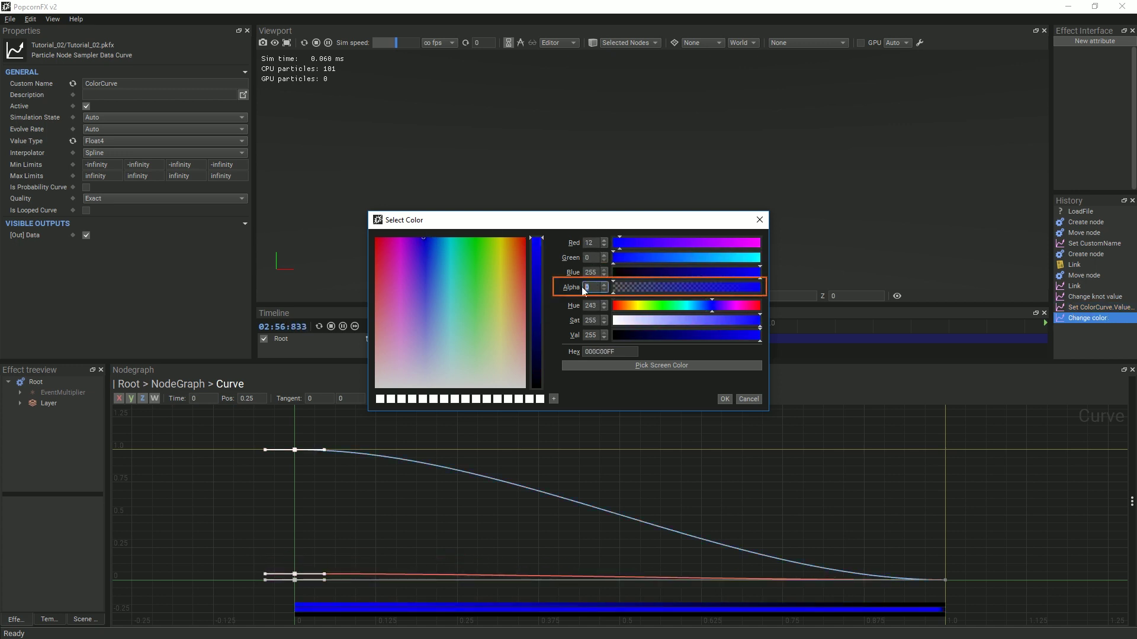
{"action": "type", "text": "255"}
{"action": "key", "text": "Return"}
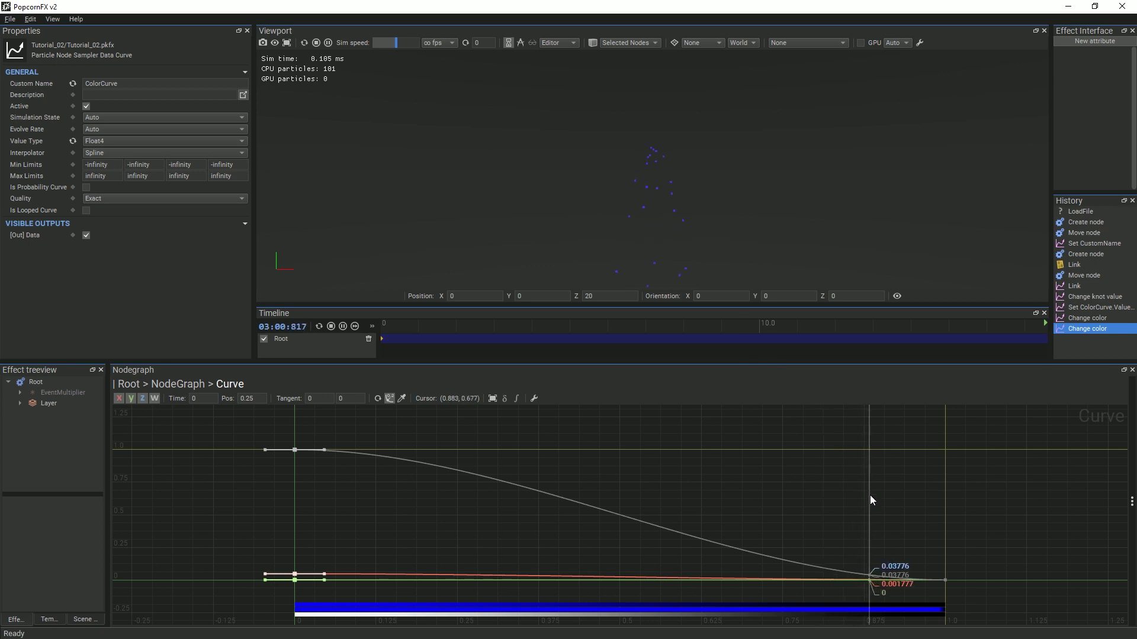
- Subdivide ColorCurve and give the new middle knot a cyan-green colour
{"action": "right_click", "coordinate": [620, 507]}
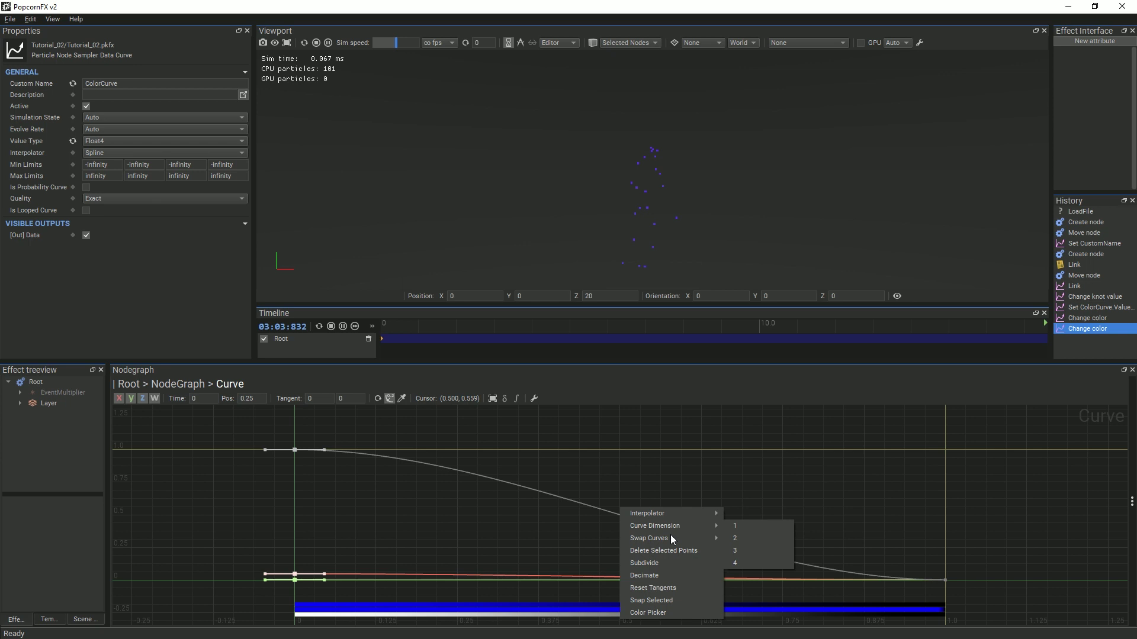
{"action": "left_click", "coordinate": [679, 563]}
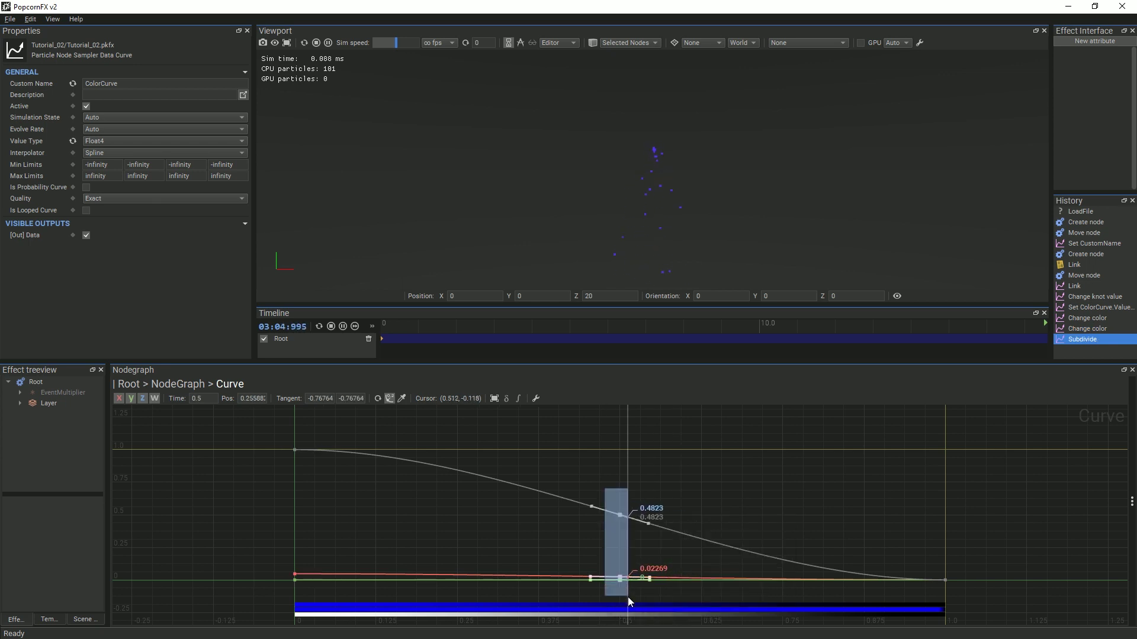
{"action": "left_click", "coordinate": [402, 398]}
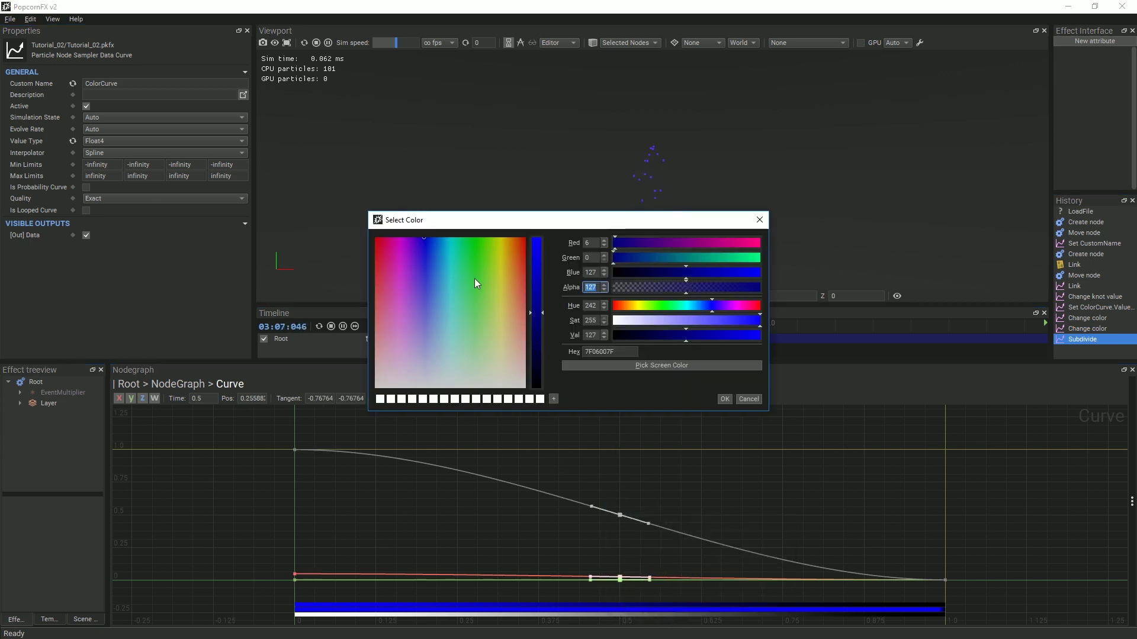
{"action": "left_click", "coordinate": [447, 248]}
{"action": "left_click_drag", "start_coordinate": [446, 248], "coordinate": [449, 236]}
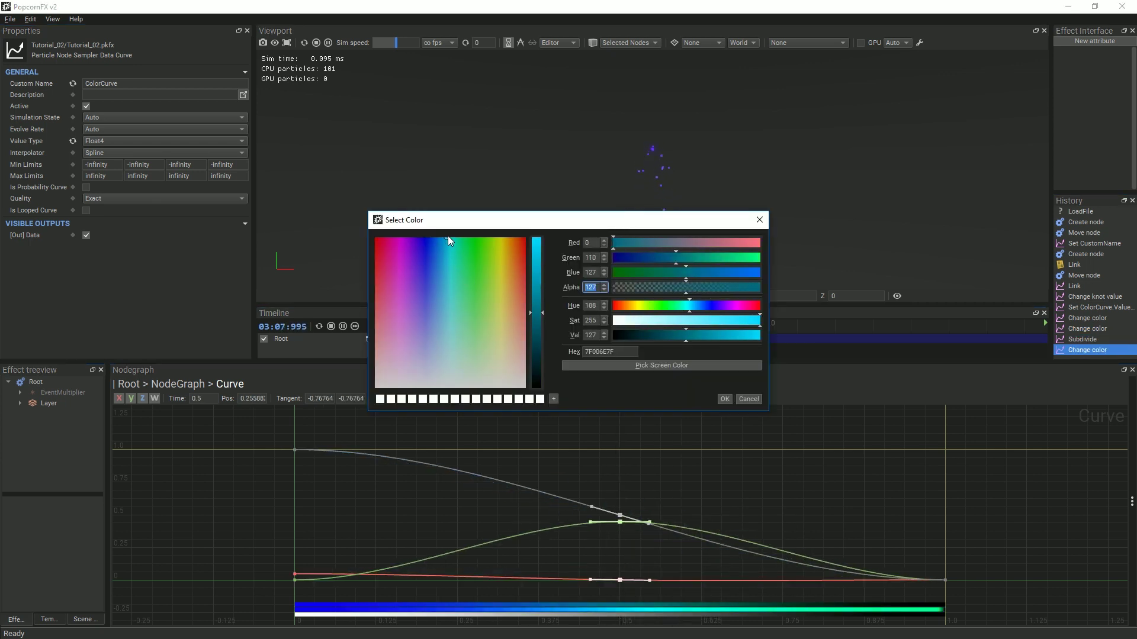
{"action": "left_click", "coordinate": [723, 399]}
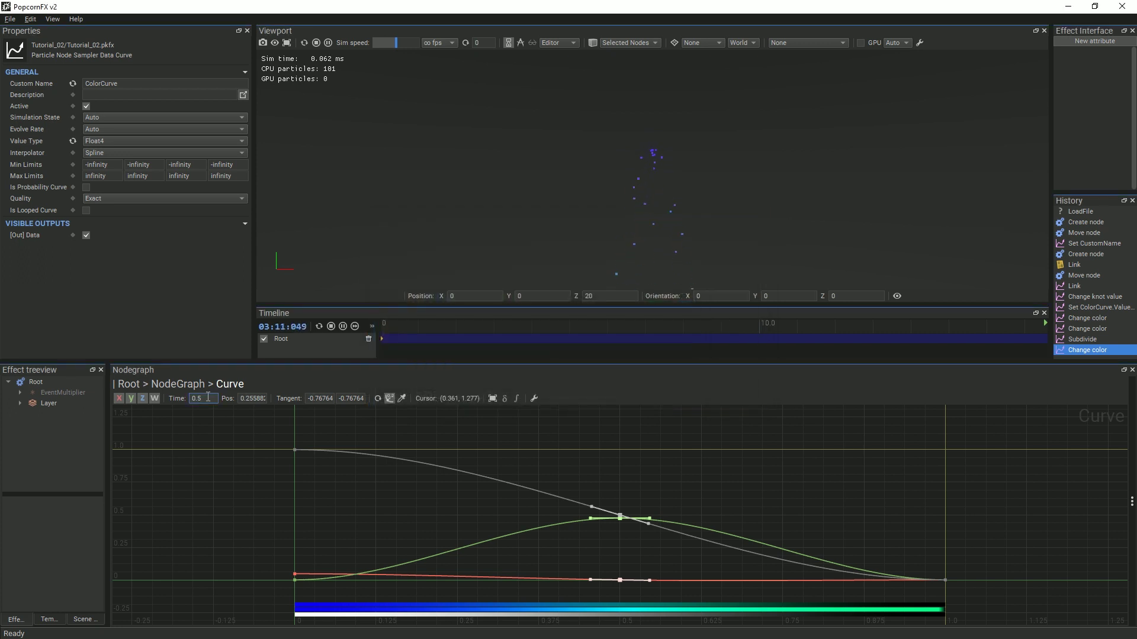
{"action": "left_click", "coordinate": [204, 398]}
{"action": "type", "text": "0.4"}
- Move the middle key to time 0.4 and go back to the node graph
{"action": "key", "text": "Return"}
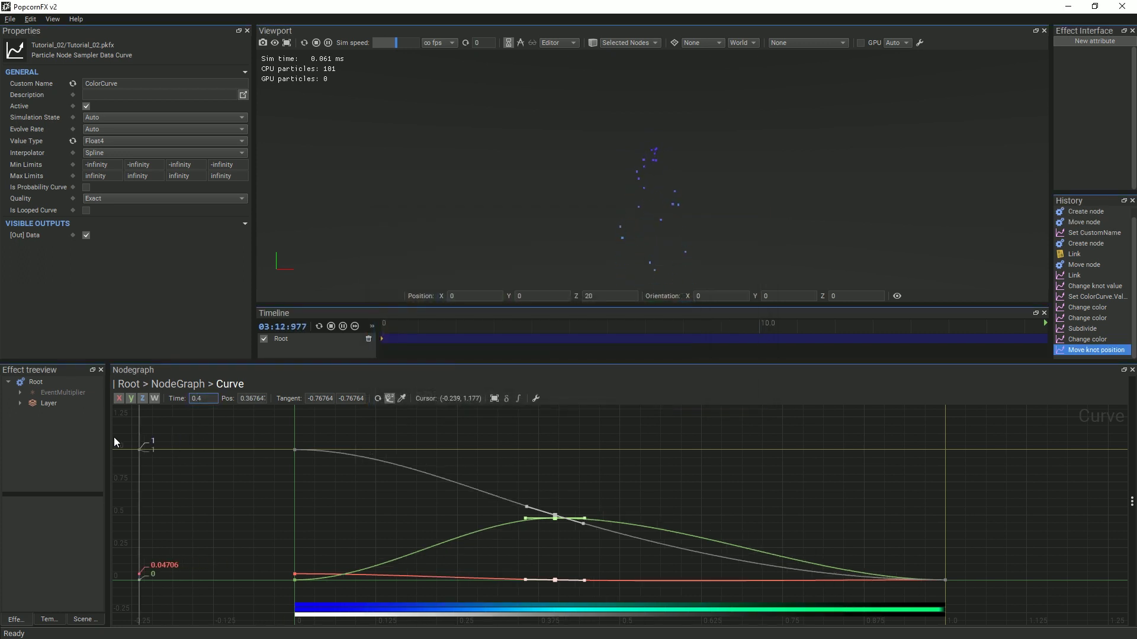
{"action": "left_click", "coordinate": [186, 516]}
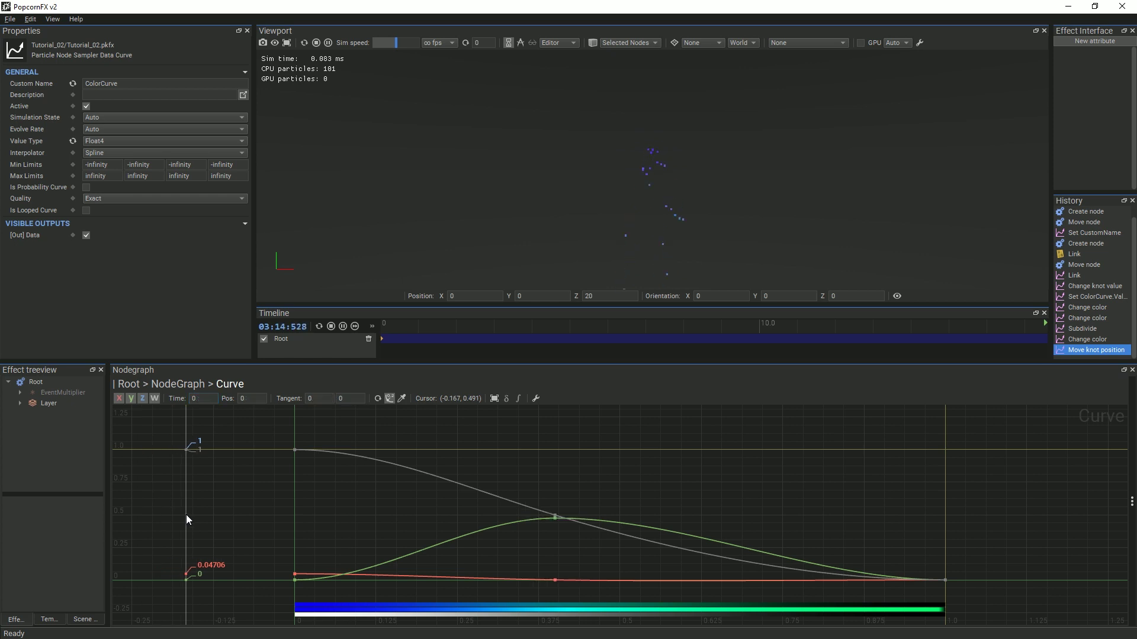
{"action": "left_click", "coordinate": [176, 384]}
{"action": "left_click", "coordinate": [273, 506]}
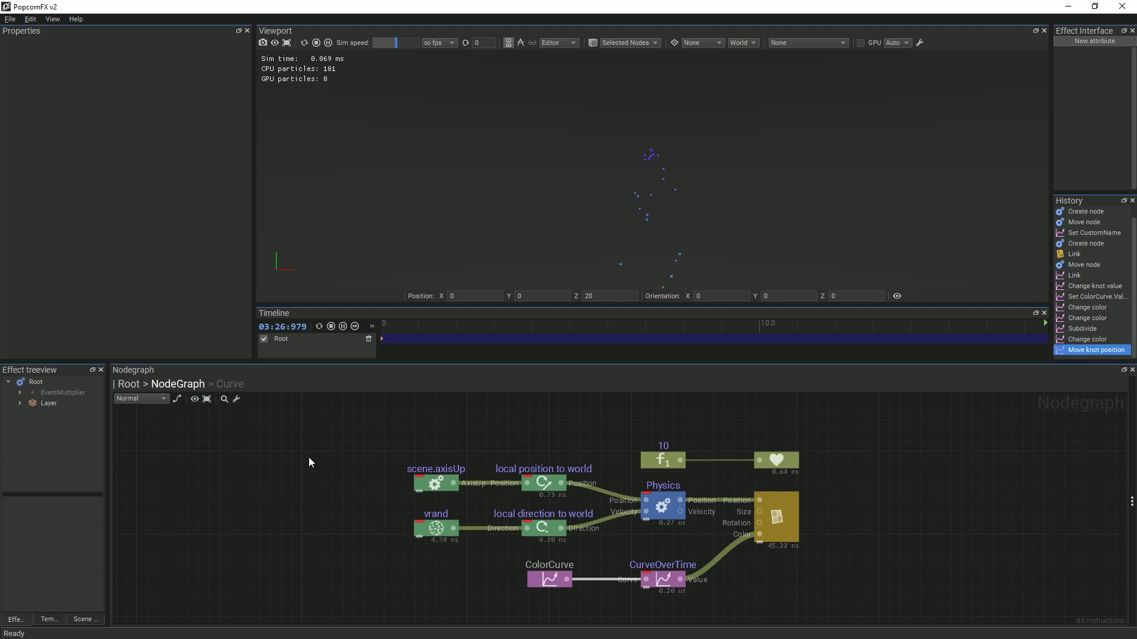
- Delete scene.axisUp and wire a new ShapeSample's Position into local position to world
{"action": "left_click_drag", "start_coordinate": [401, 475], "coordinate": [452, 492]}
{"action": "key", "text": "Delete"}
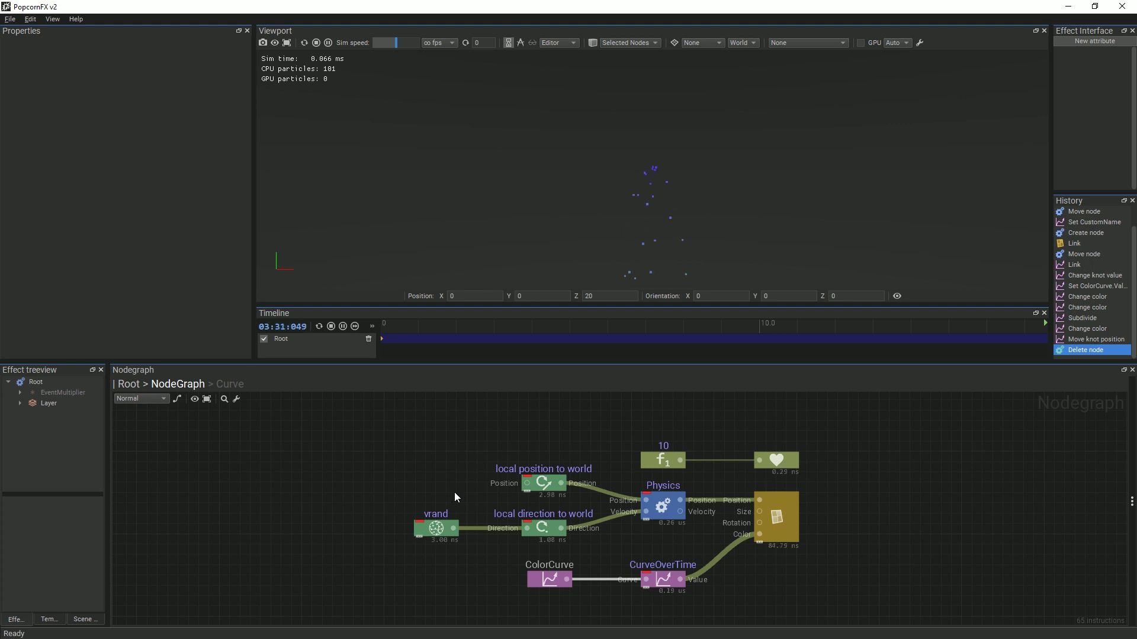
{"action": "right_click", "coordinate": [429, 478]}
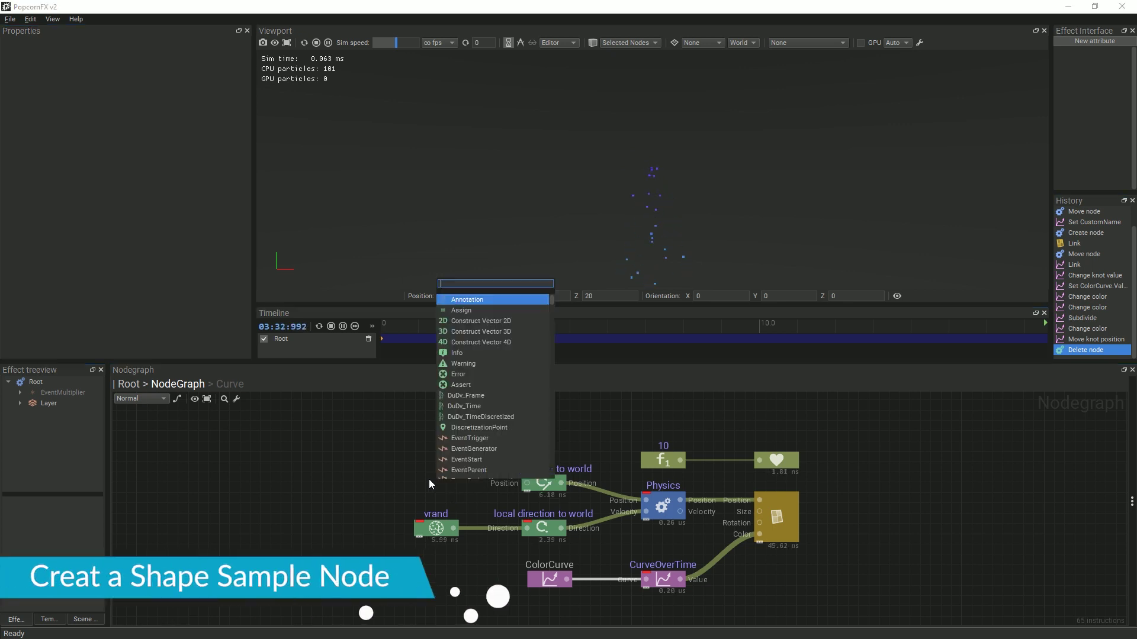
{"action": "type", "text": "sh"}
{"action": "left_click", "coordinate": [469, 311]}
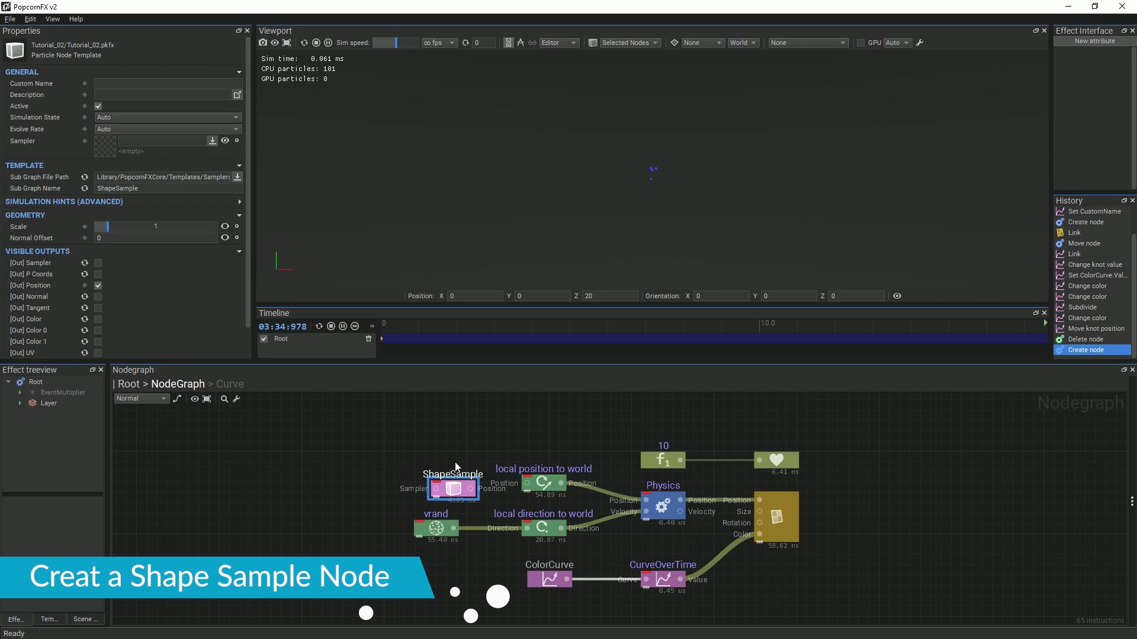
{"action": "left_click_drag", "start_coordinate": [470, 491], "coordinate": [526, 484]}
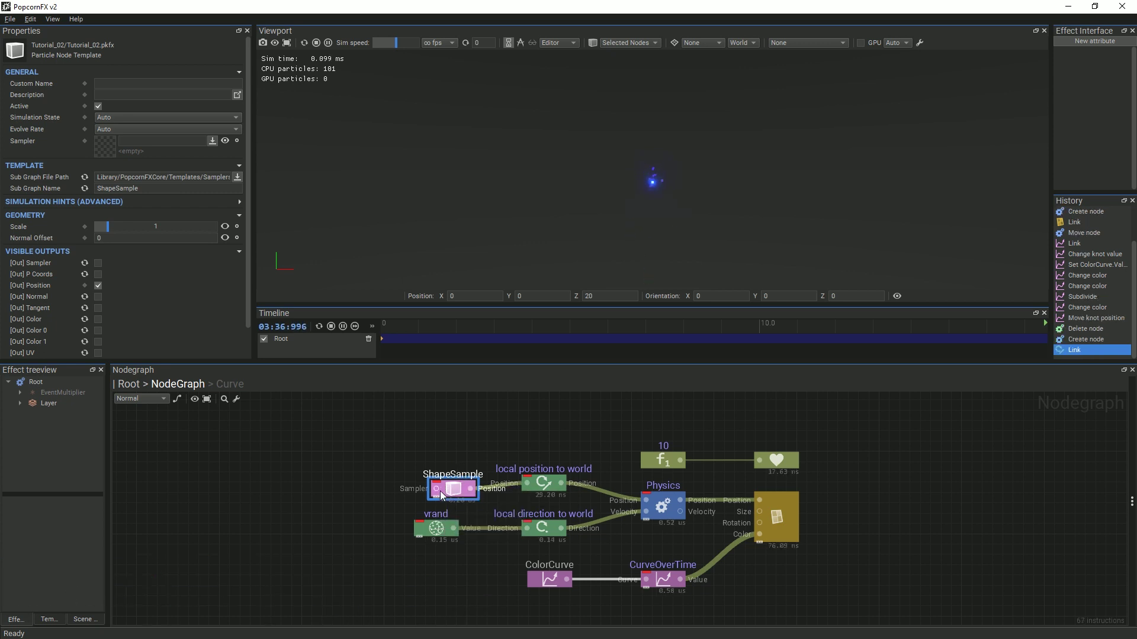
{"action": "left_click_drag", "start_coordinate": [437, 492], "coordinate": [425, 486]}
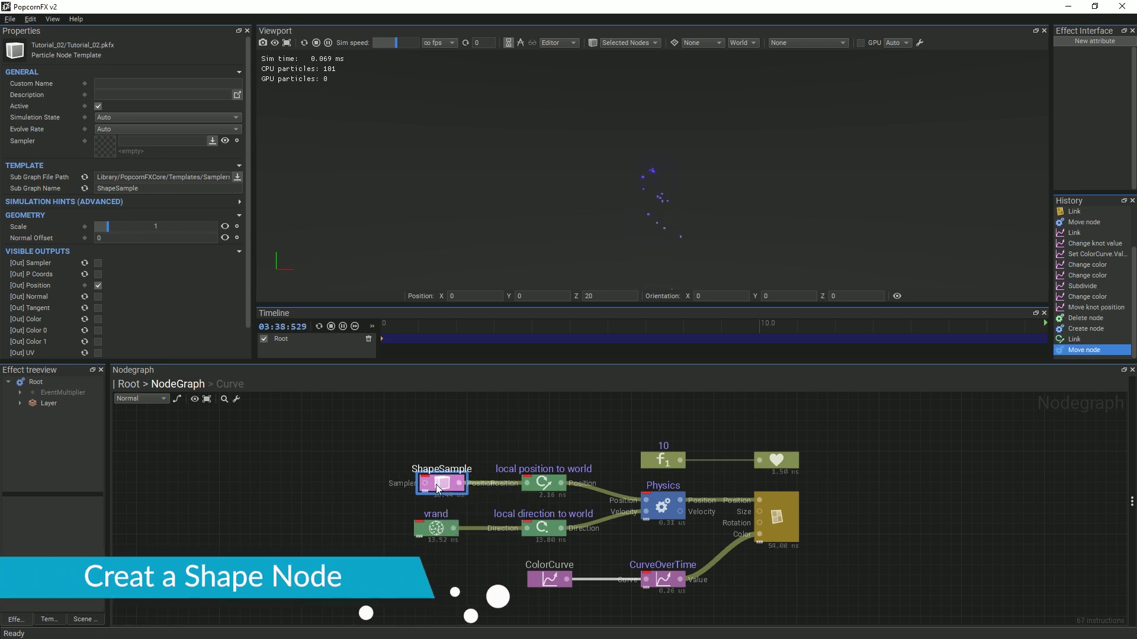
- Create a Shape node named SpawnShape, placed left of ShapeSample, feeding its Sampler input
{"action": "right_click", "coordinate": [372, 468]}
{"action": "type", "text": "shape"}
{"action": "left_click", "coordinate": [396, 295]}
{"action": "left_click", "coordinate": [144, 83]}
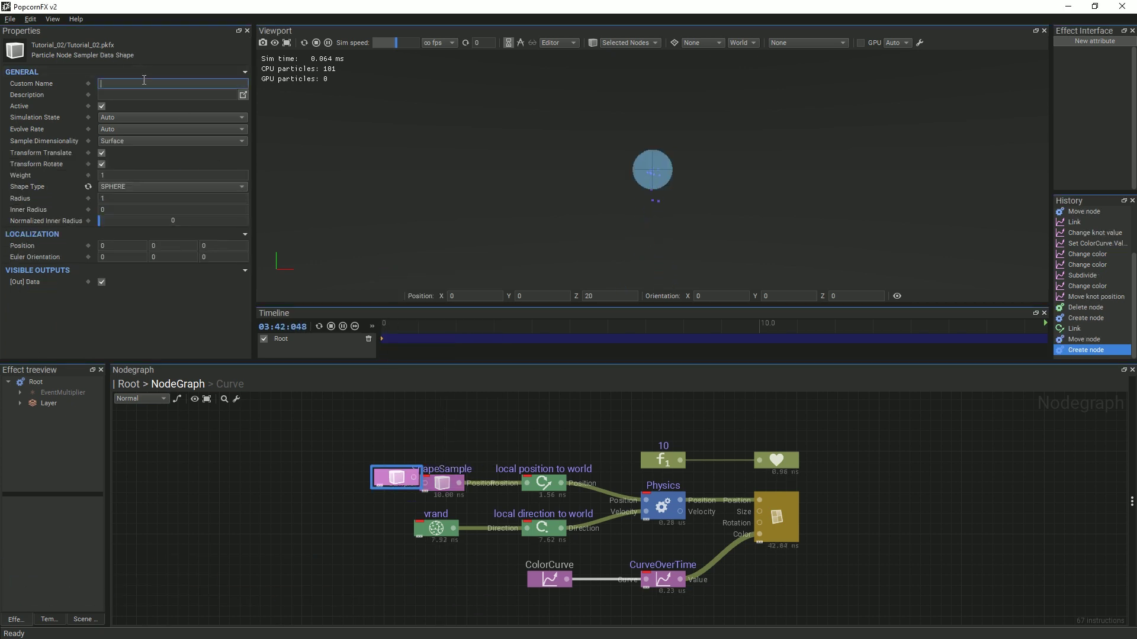
{"action": "type", "text": "SpawnSh"}
{"action": "type", "text": "ape"}
{"action": "key", "text": "Return"}
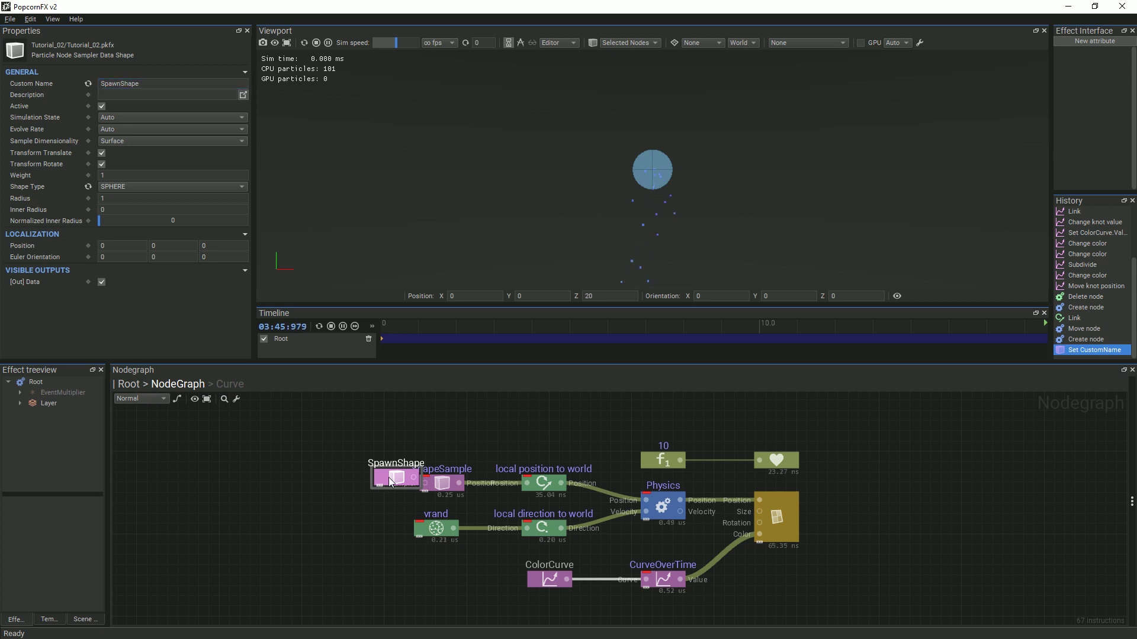
{"action": "mouse_move", "coordinate": [388, 484]}
{"action": "left_mouse_down"}
{"action": "mouse_move", "coordinate": [343, 484]}
{"action": "mouse_move", "coordinate": [424, 485]}
{"action": "left_mouse_up"}
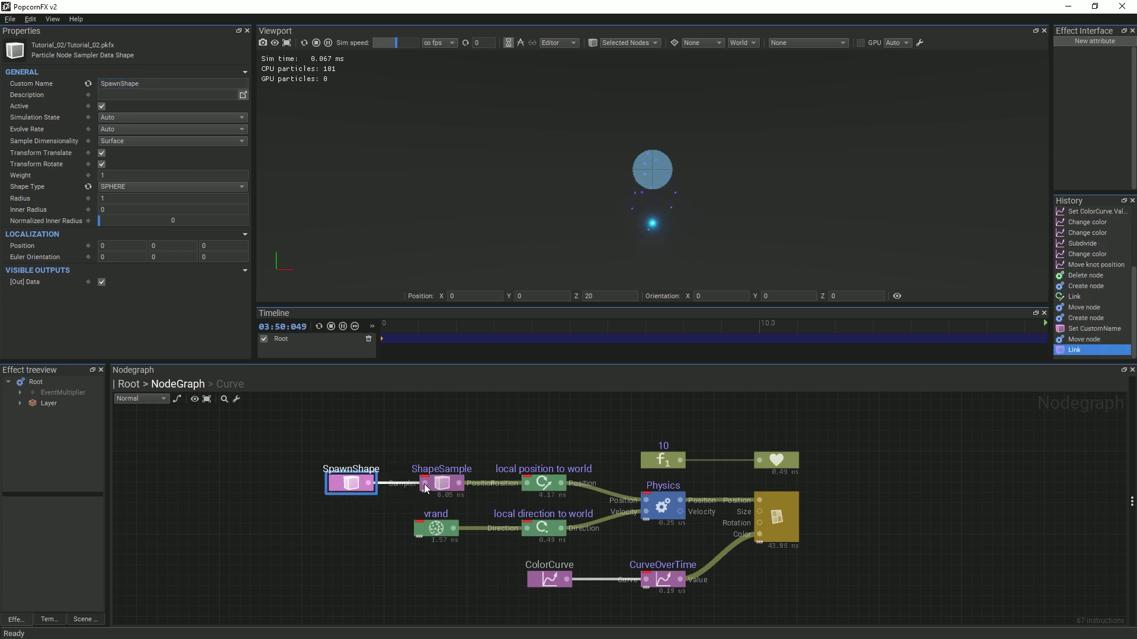
{"action": "left_click", "coordinate": [341, 519]}
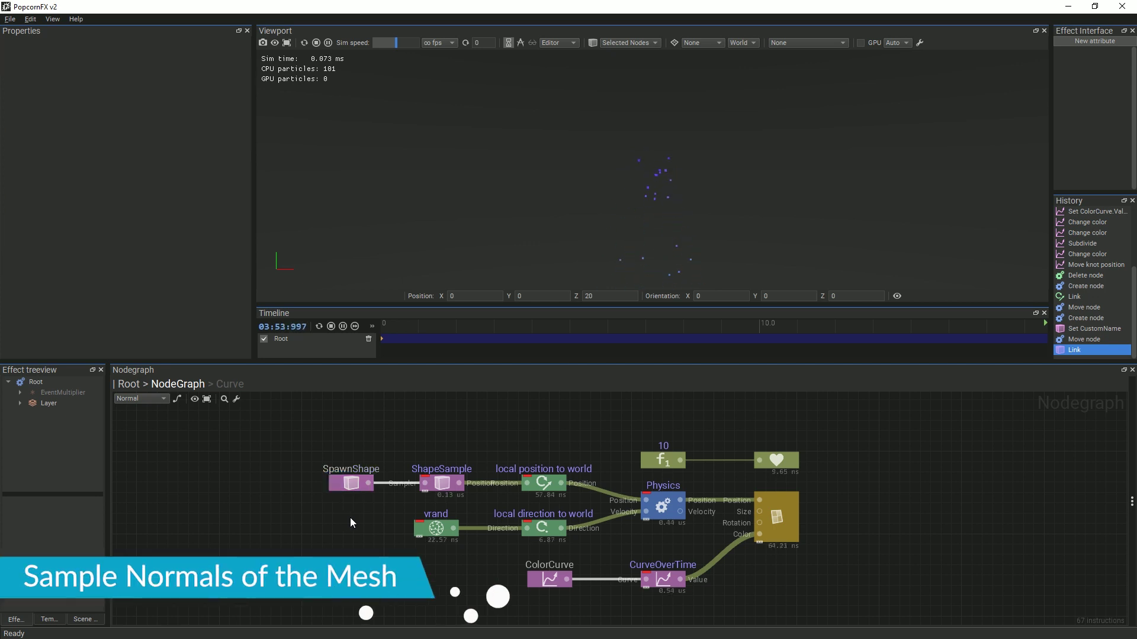
- Delete vrand, expose ShapeSample's Normal output and wire it to the Direction input
{"action": "left_click", "coordinate": [435, 529]}
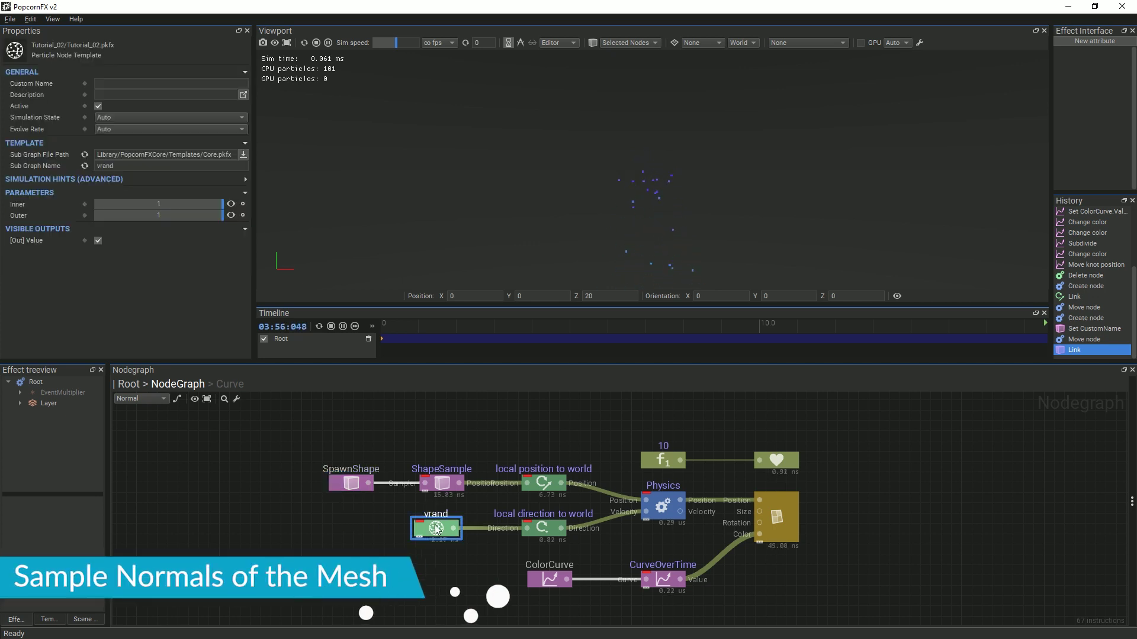
{"action": "key", "text": "Delete"}
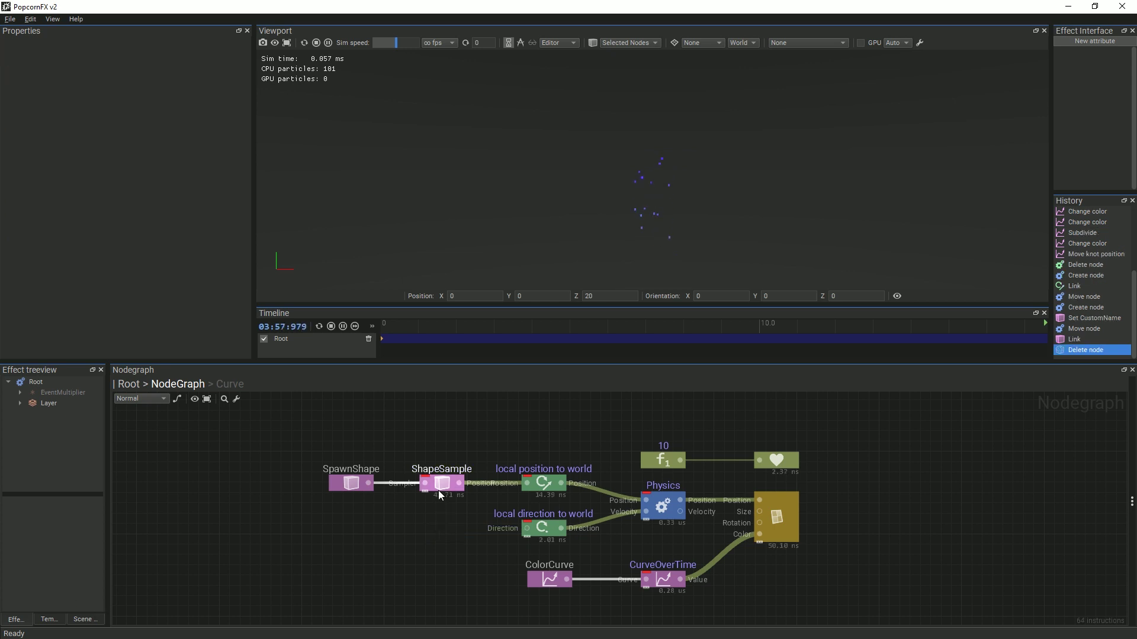
{"action": "left_click", "coordinate": [439, 484]}
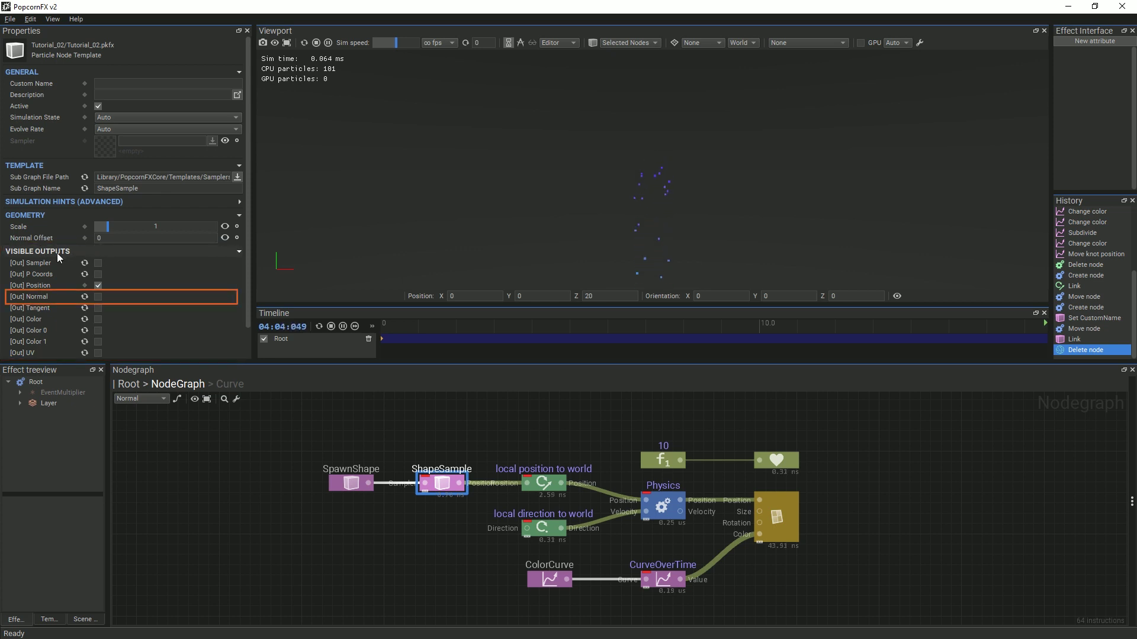
{"action": "left_click", "coordinate": [97, 297]}
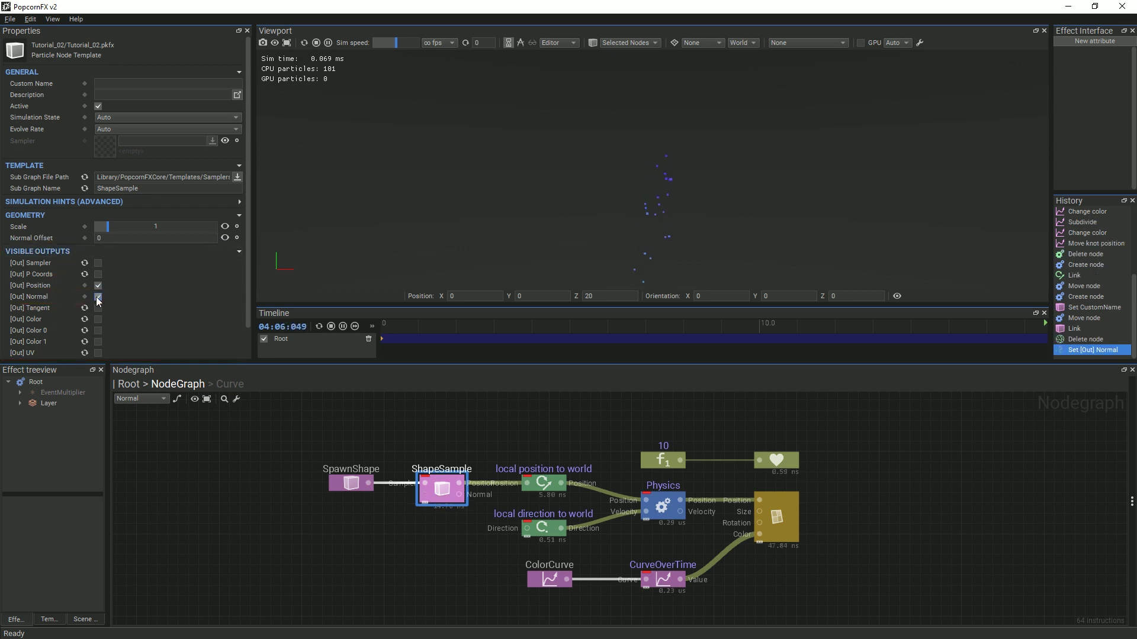
{"action": "left_click_drag", "start_coordinate": [459, 495], "coordinate": [528, 531]}
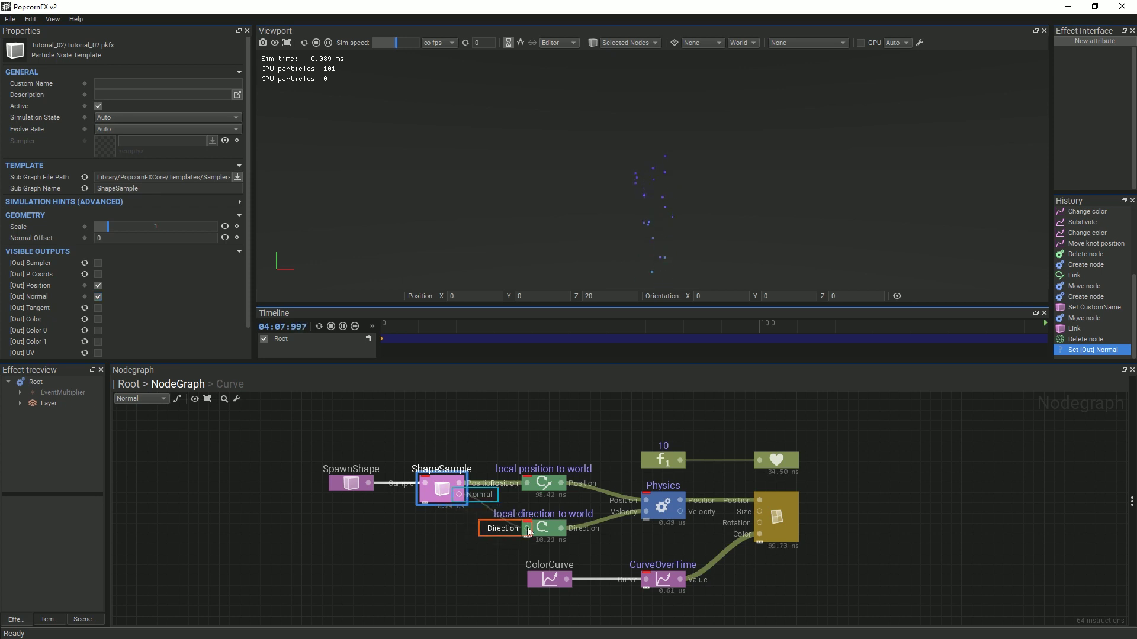
{"action": "mouse_move", "coordinate": [281, 445]}
{"action": "left_mouse_down"}
{"action": "mouse_move", "coordinate": [444, 524]}
{"action": "mouse_move", "coordinate": [439, 512]}
{"action": "left_mouse_up"}
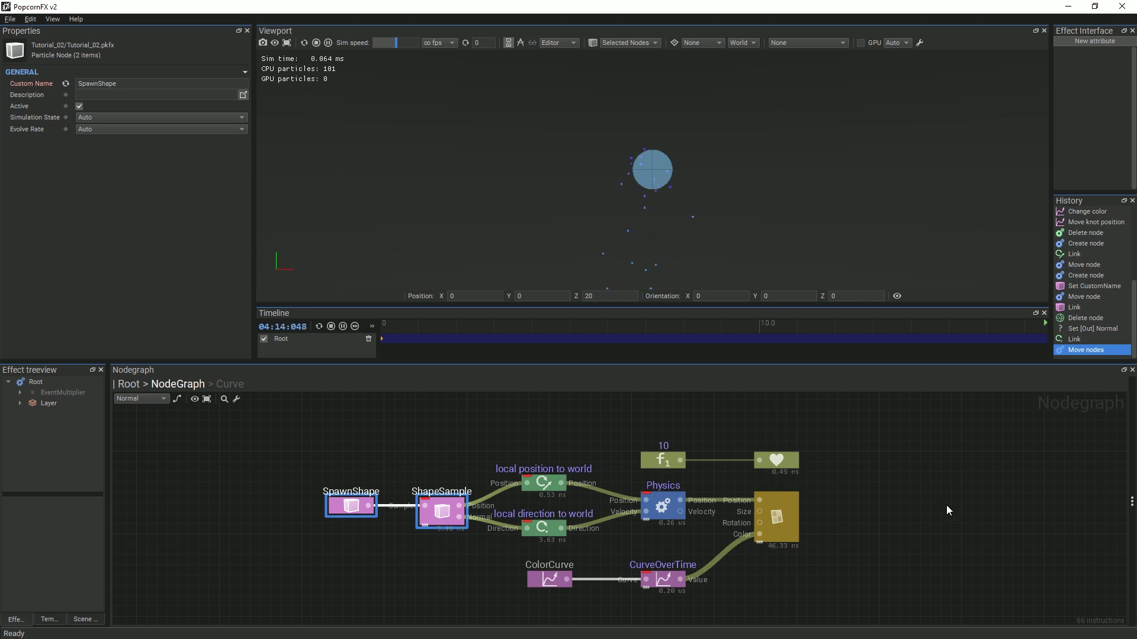
- Set SpawnShape's radius to 2 and its Y position to 1
{"action": "left_click", "coordinate": [337, 508]}
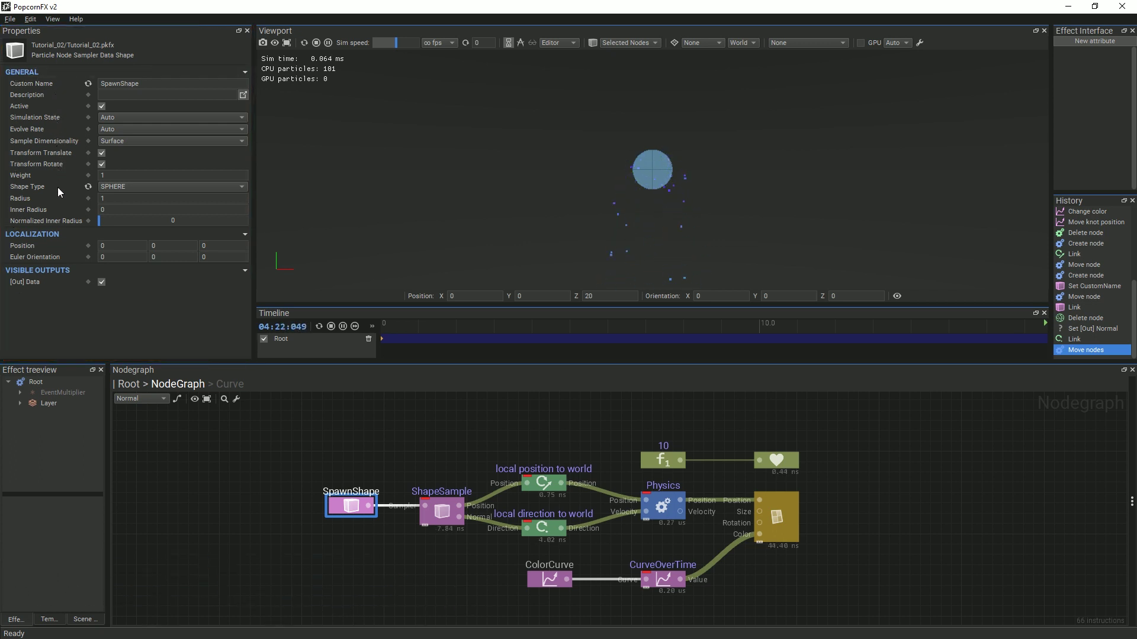
{"action": "left_click", "coordinate": [103, 198]}
{"action": "type", "text": "2"}
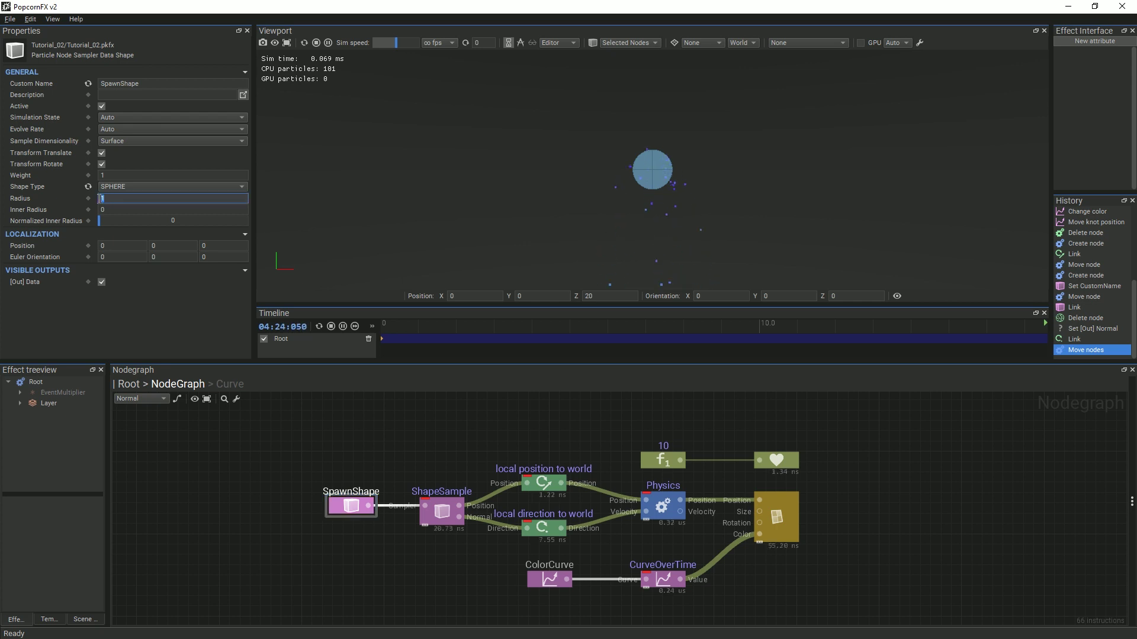
{"action": "key", "text": "Return"}
{"action": "left_click", "coordinate": [152, 247]}
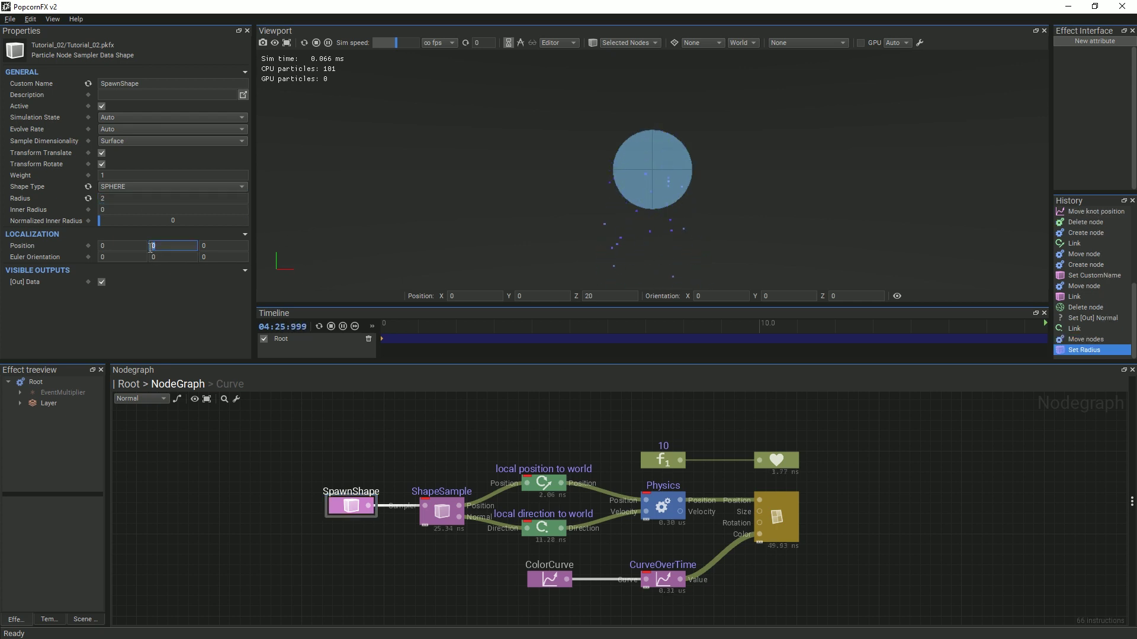
{"action": "type", "text": "1"}
{"action": "key", "text": "Return"}
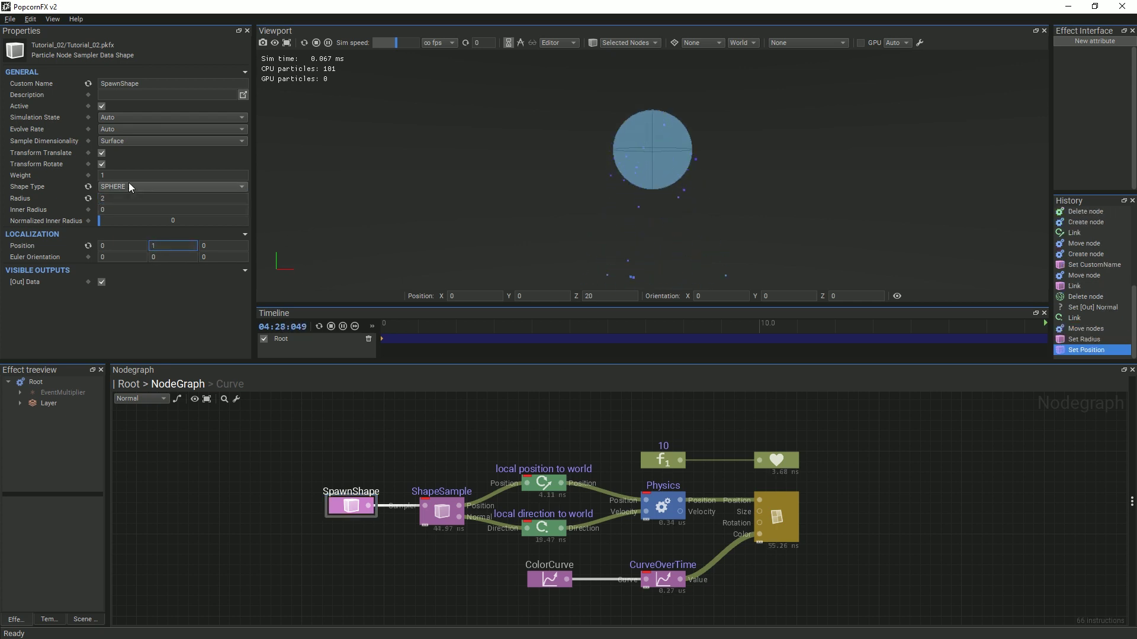
- Switch SpawnShape to a MESH shape using StanfordDragon_LOD2.FBX
{"action": "left_click", "coordinate": [129, 182]}
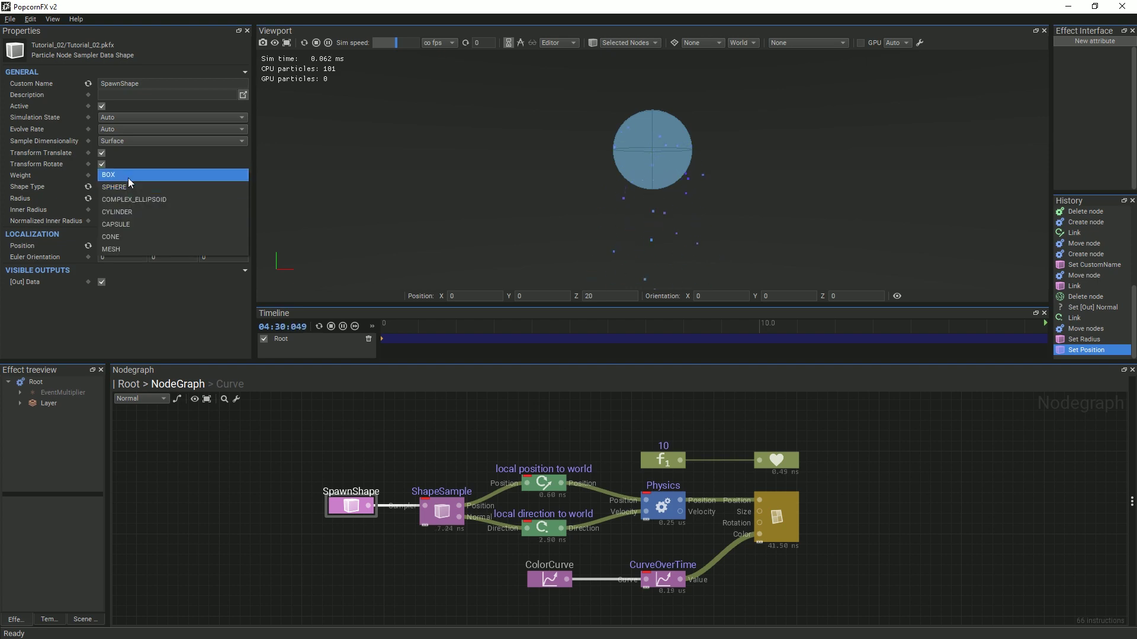
{"action": "left_click", "coordinate": [127, 248]}
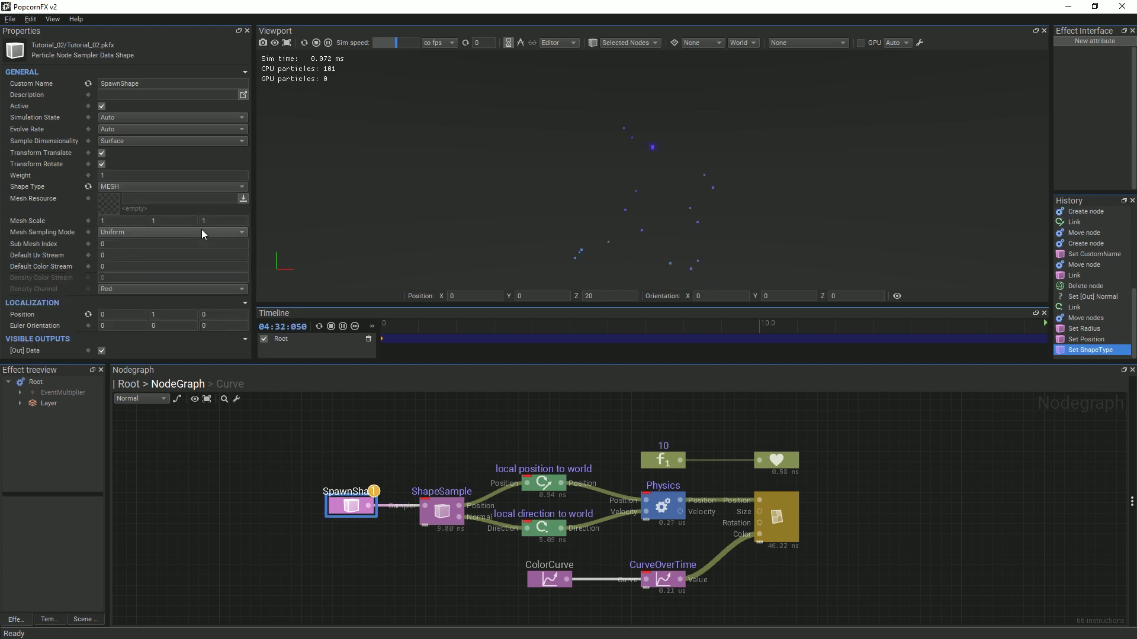
{"action": "left_click", "coordinate": [242, 200]}
{"action": "scroll", "coordinate": [240, 204], "scroll_direction": "down", "scroll_amount": 1}
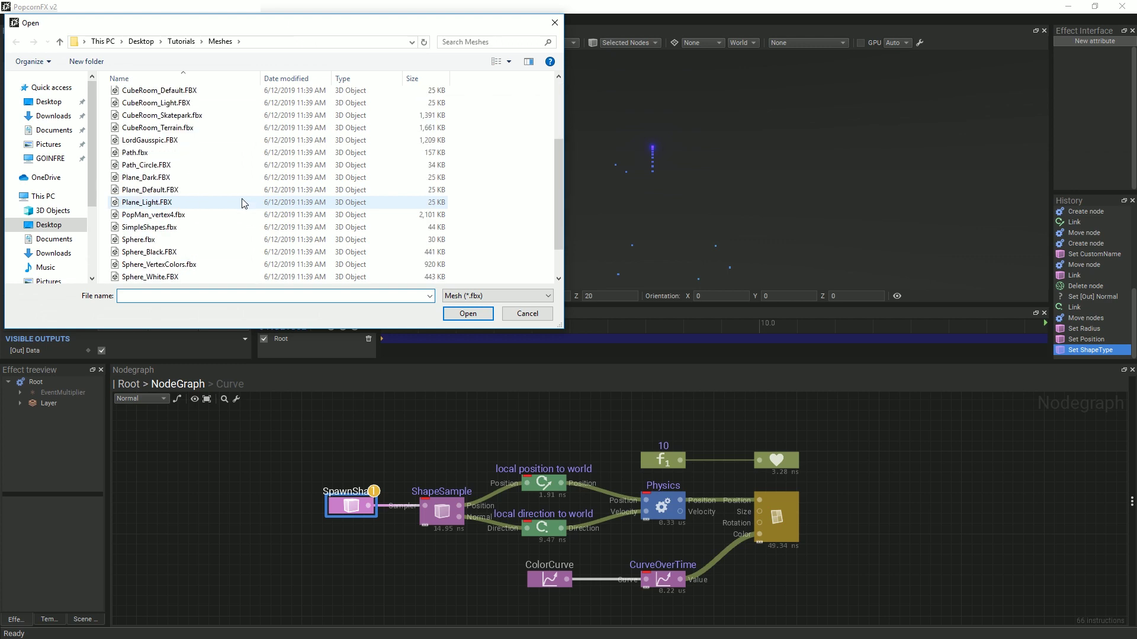
{"action": "scroll", "coordinate": [241, 204], "scroll_direction": "down", "scroll_amount": 1}
{"action": "scroll", "coordinate": [233, 222], "scroll_direction": "down", "scroll_amount": 1}
{"action": "left_click", "coordinate": [266, 252]}
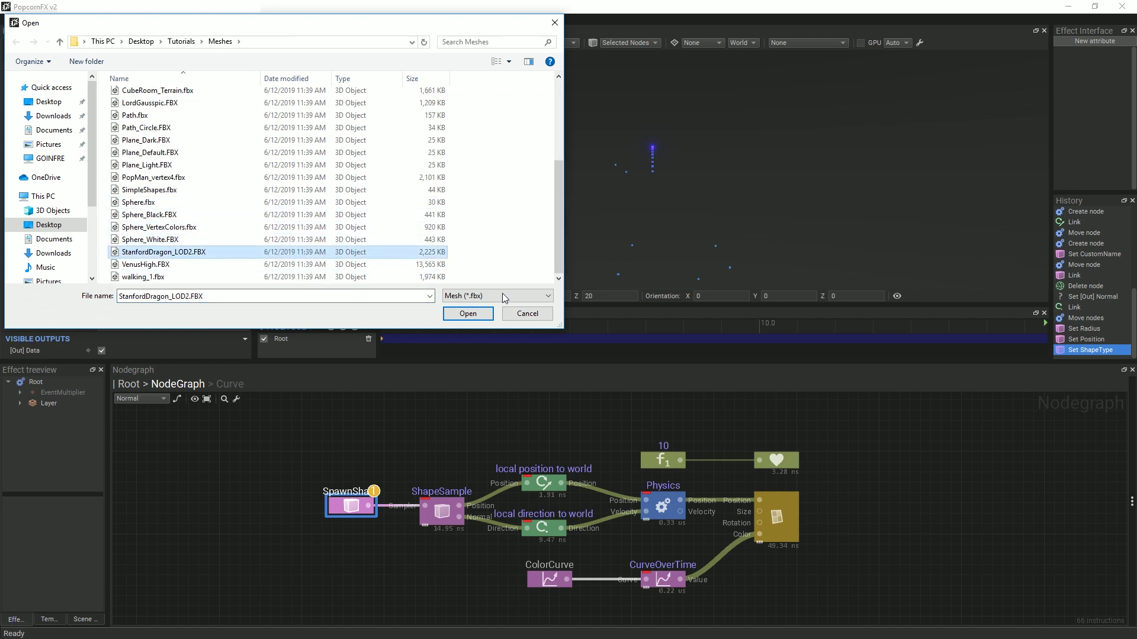
{"action": "left_click", "coordinate": [468, 313]}
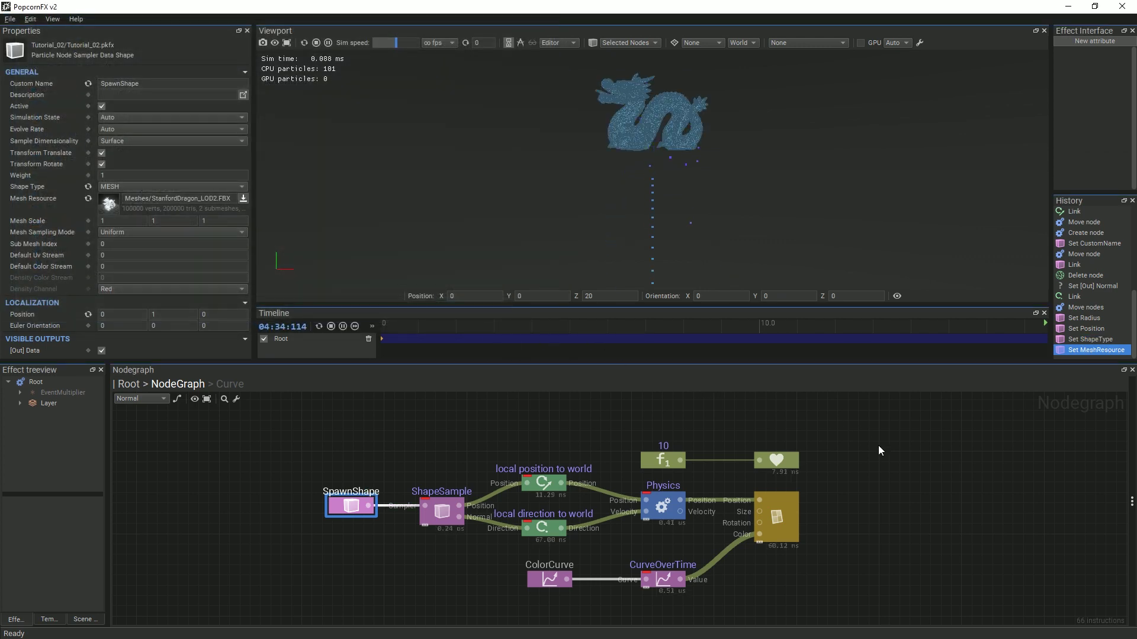
{"action": "left_click", "coordinate": [952, 504]}
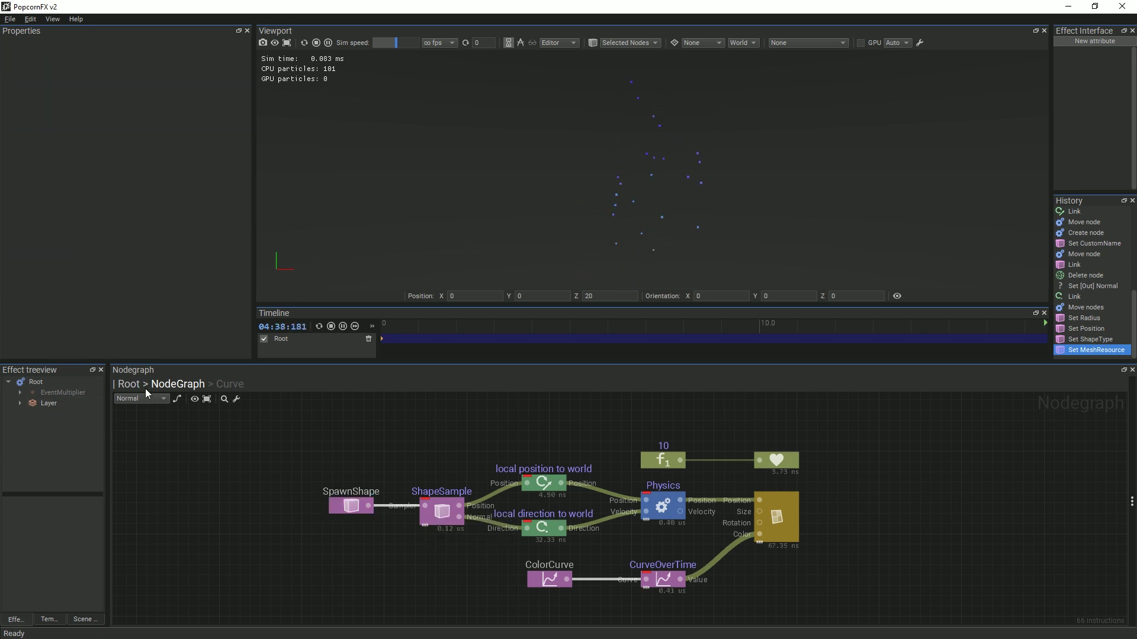